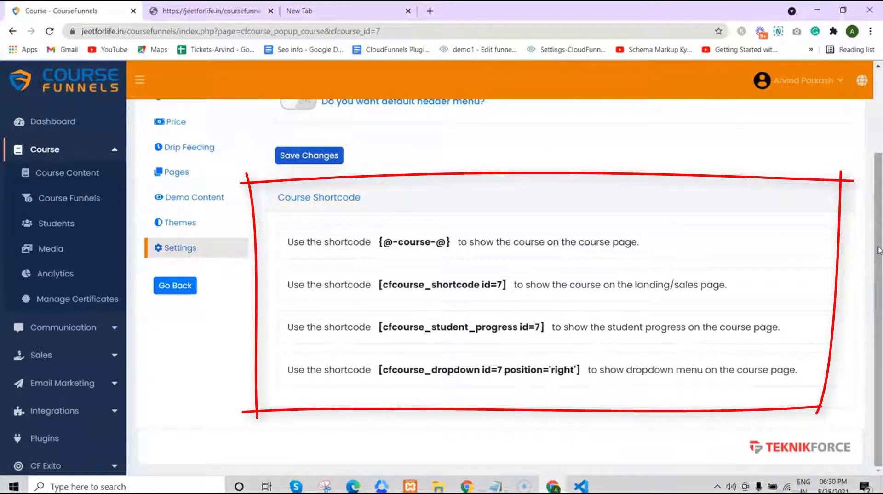
# Step: Open the Instagram-marketing funnel for editing from the Course Funnels list
pyautogui.click(69, 197)
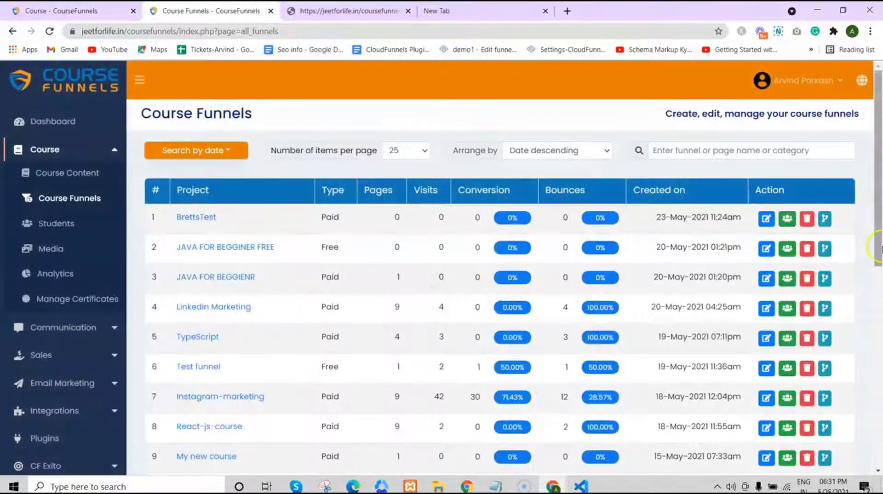
pyautogui.scroll(-3, 878, 282)
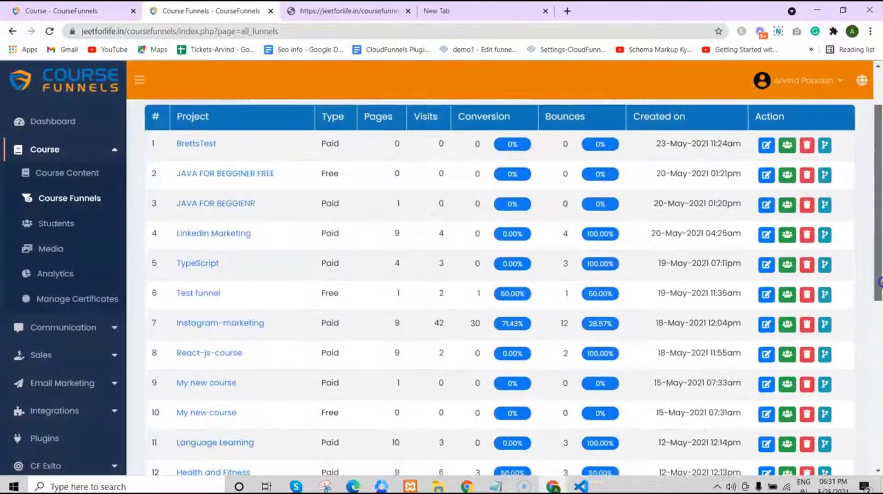
pyautogui.scroll(-1, 878, 281)
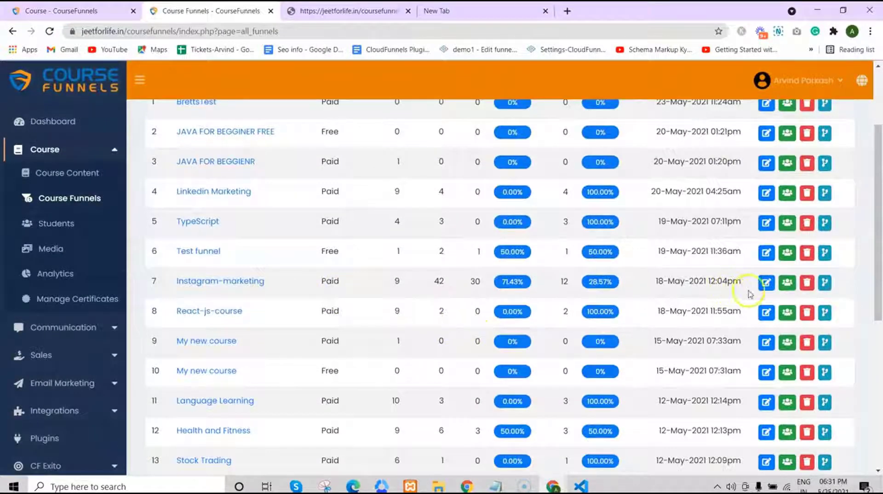
pyautogui.click(765, 282)
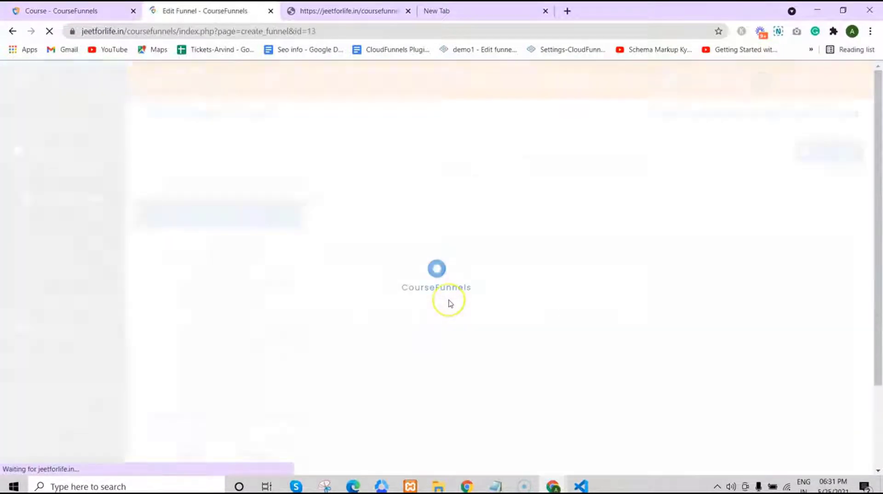
# Step: Select the {@-course-@} shortcode in the course shortcode settings
pyautogui.moveTo(876, 227); pyautogui.dragTo(881, 336)
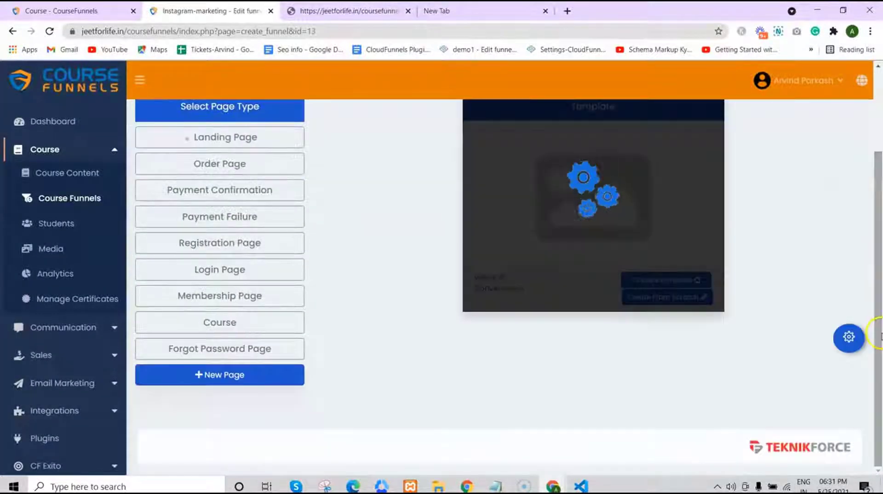
pyautogui.click(60, 11)
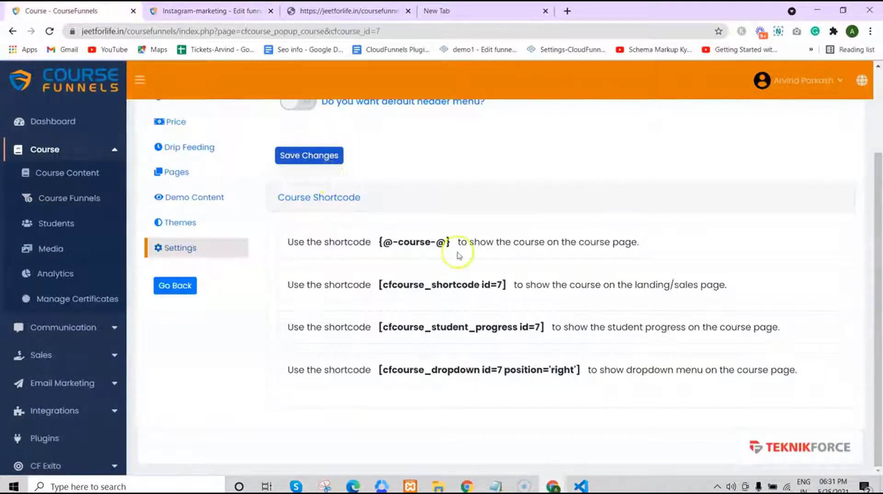
pyautogui.moveTo(380, 243); pyautogui.dragTo(452, 240)
pyautogui.hotkey('ctrl', 'c')
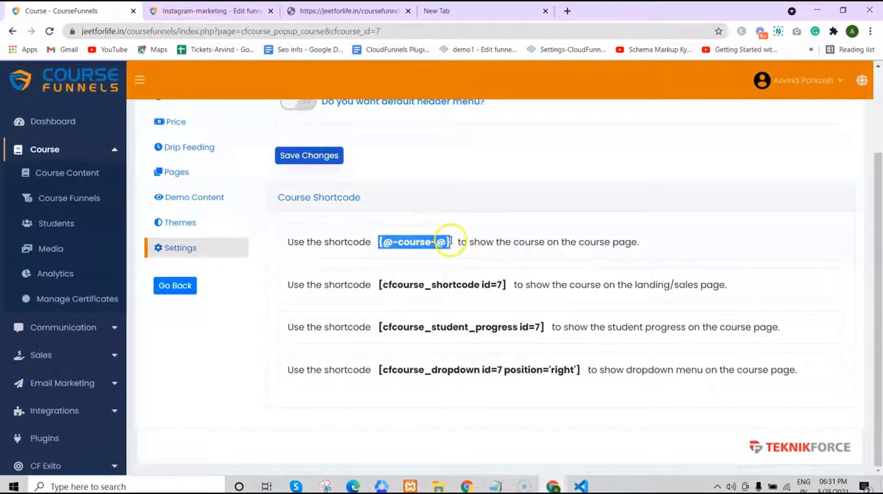
# Step: Open the Instagram-marketing funnel's Course page in the page builder
pyautogui.hotkey('ctrl', 'Tab')
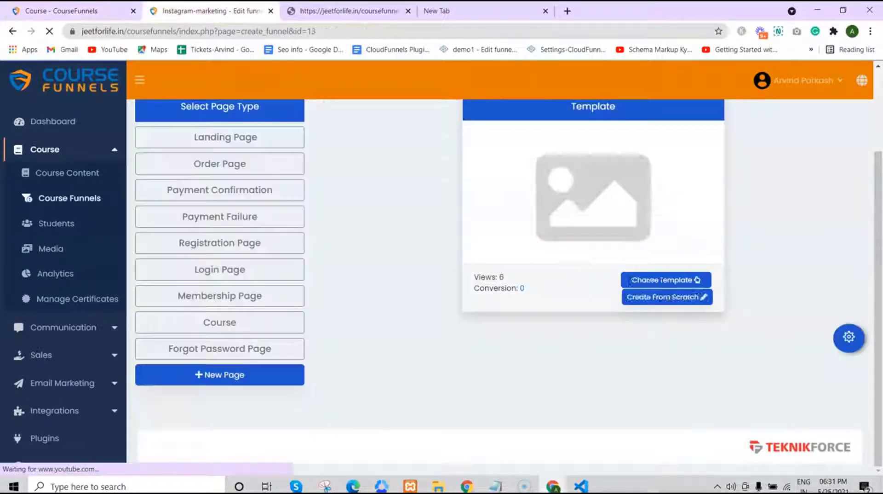
pyautogui.click(255, 319)
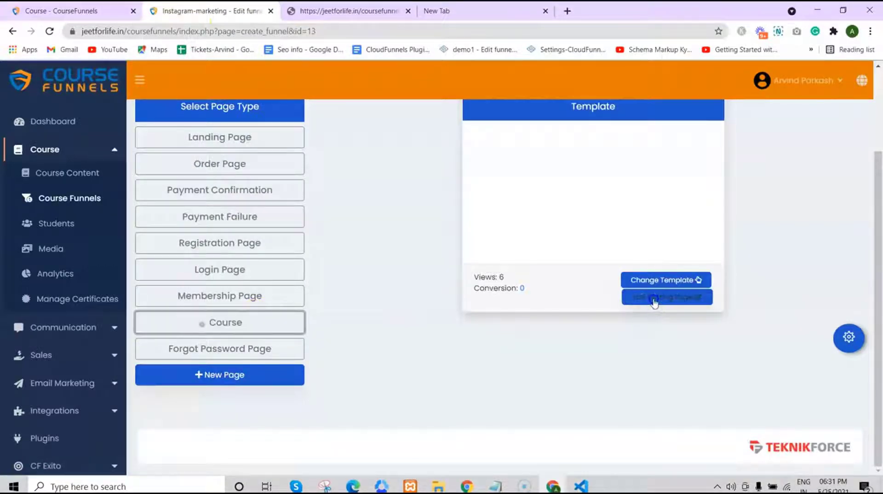
pyautogui.click(654, 298)
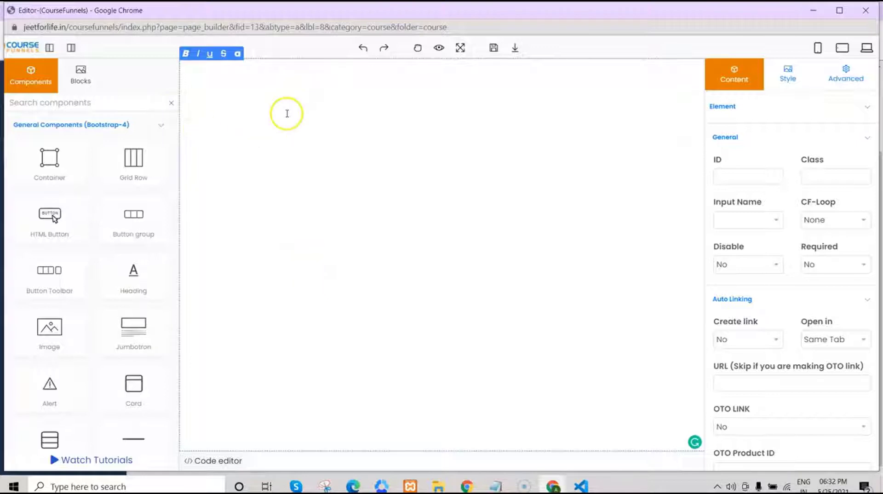
# Step: Drop the Navbar block with address and social icons onto the Course page
pyautogui.click(86, 79)
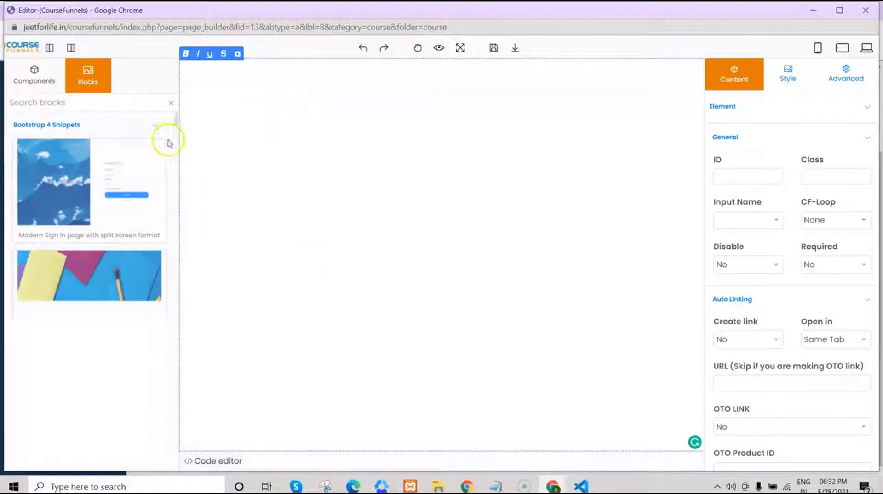
pyautogui.moveTo(176, 121); pyautogui.dragTo(175, 246)
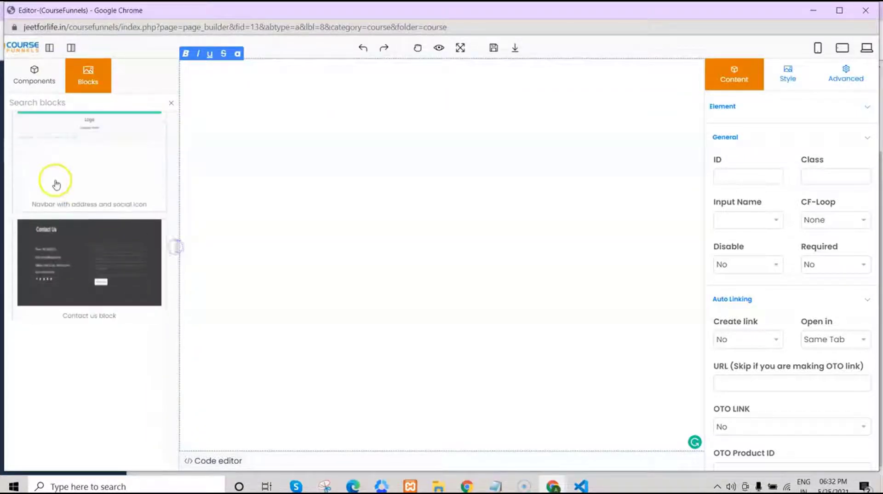
pyautogui.moveTo(54, 181); pyautogui.dragTo(296, 135)
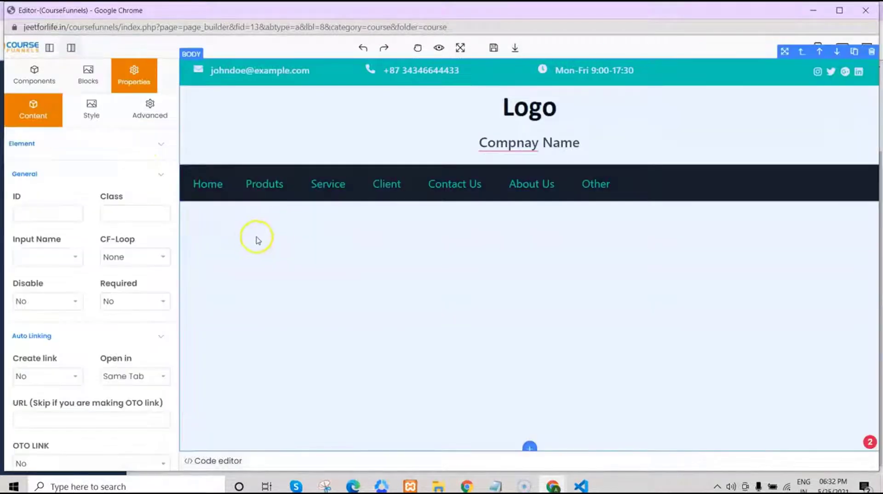
# Step: Place a Container below the navbar and delete its inner container
pyautogui.click(33, 74)
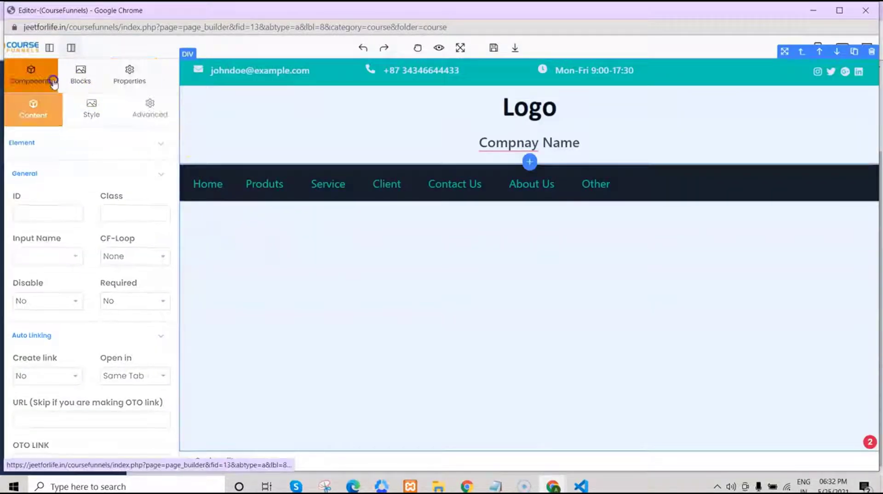
pyautogui.moveTo(21, 165); pyautogui.dragTo(427, 317)
pyautogui.click(400, 296)
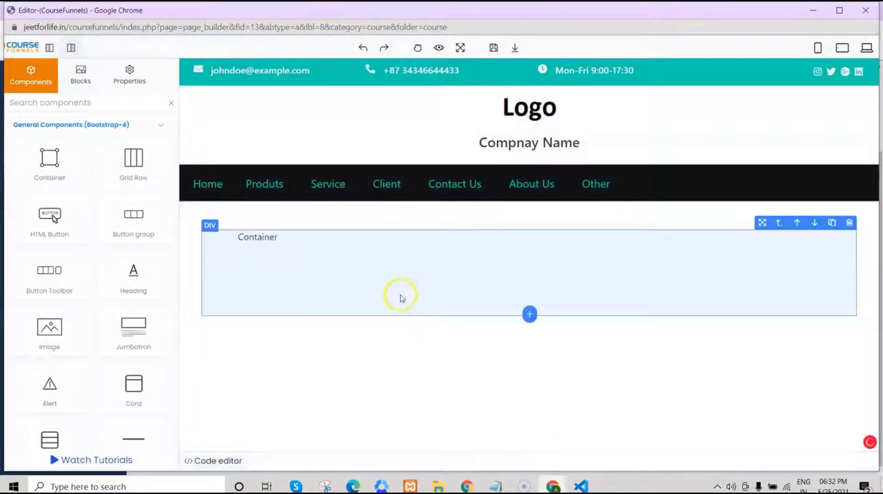
pyautogui.click(319, 239)
pyautogui.click(813, 222)
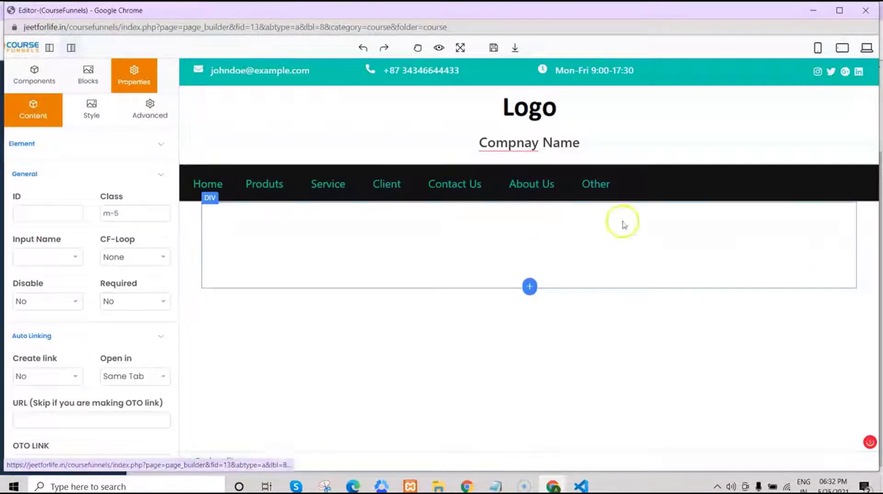
# Step: Remove the 'container' class from the empty section under the navbar
pyautogui.click(466, 233)
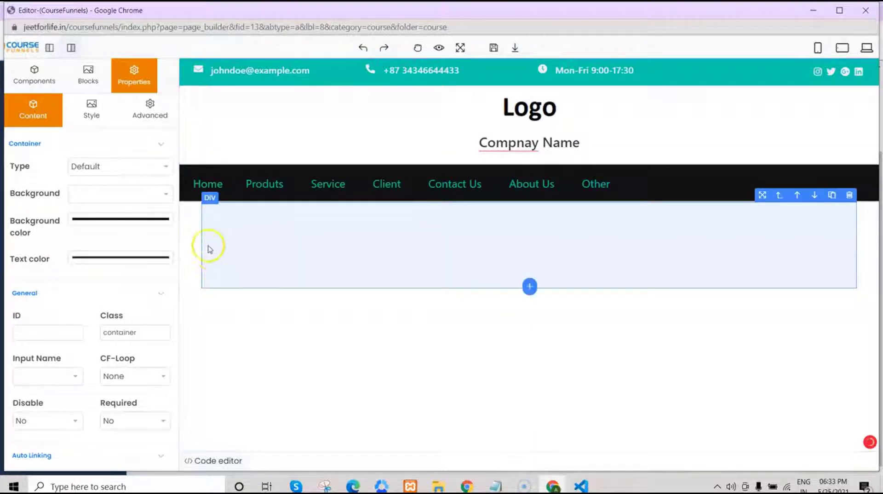
pyautogui.click(145, 331)
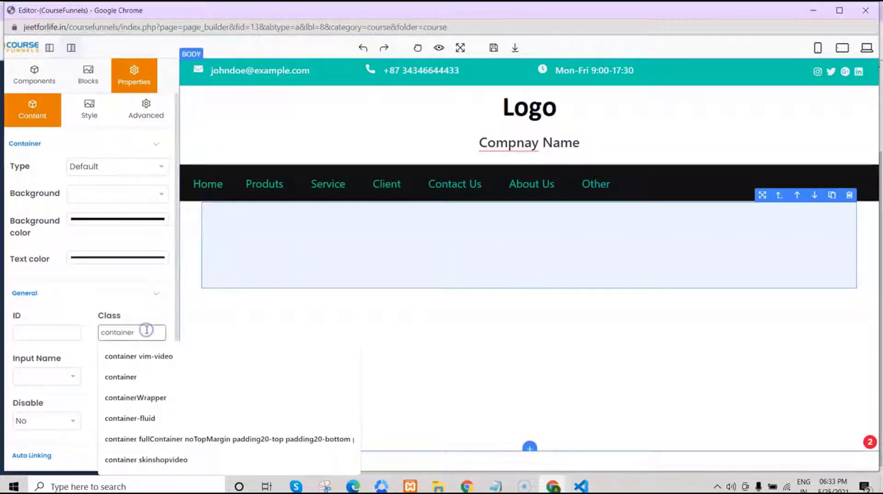
pyautogui.press('BackSpace')
pyautogui.press('BackSpace')
pyautogui.press('BackSpace')
pyautogui.press('BackSpace')
pyautogui.press('BackSpace')
pyautogui.press('BackSpace')
pyautogui.press('BackSpace')
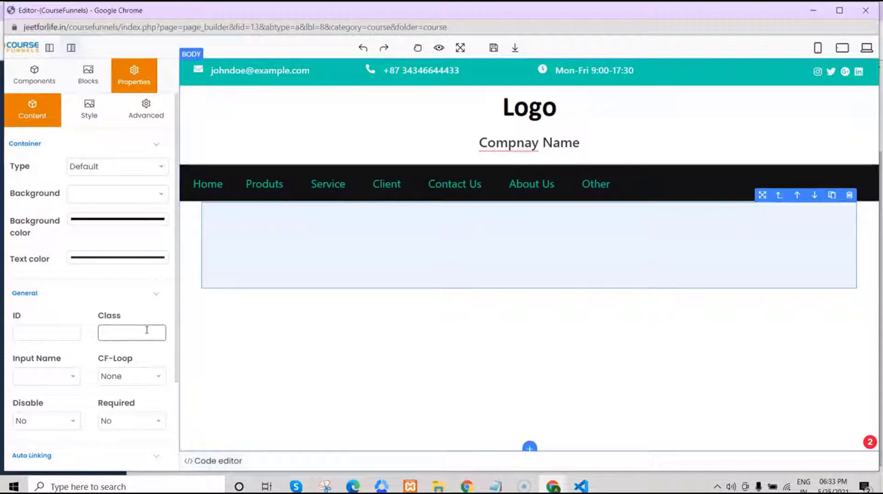
pyautogui.click(201, 328)
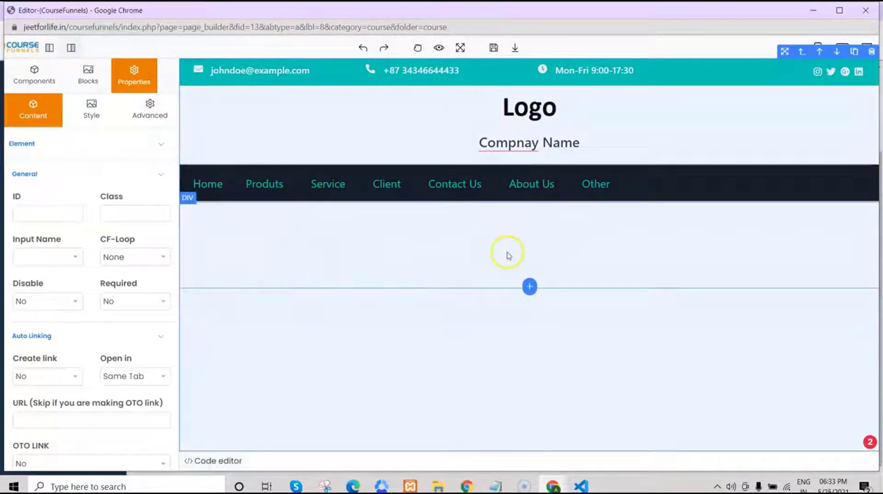
pyautogui.click(531, 285)
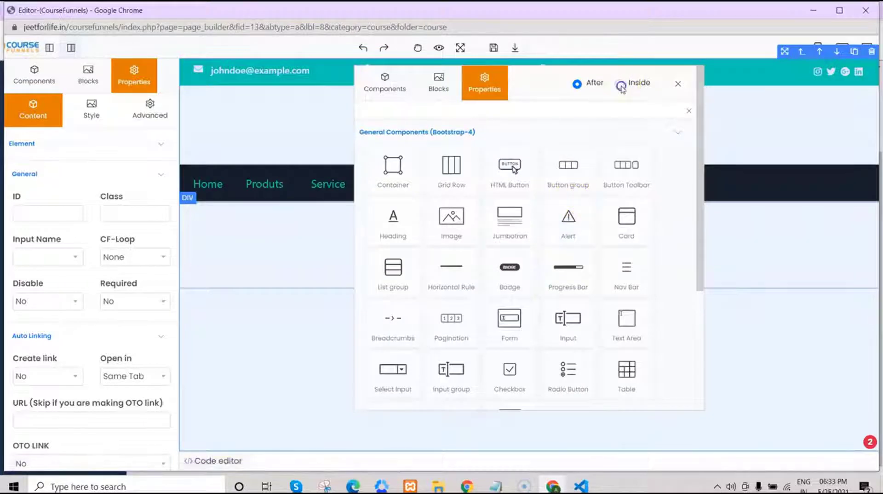
# Step: Insert a Custom code widget into the section, found by searching 'cus'
pyautogui.click(620, 85)
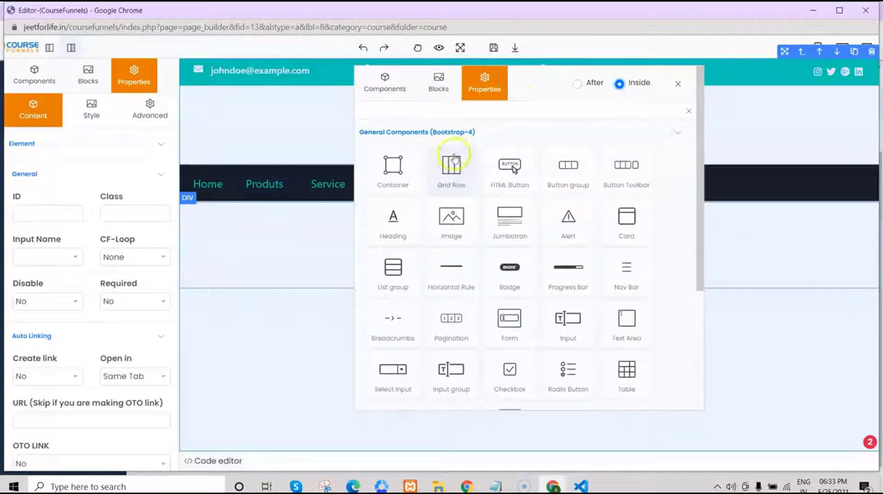
pyautogui.click(515, 112)
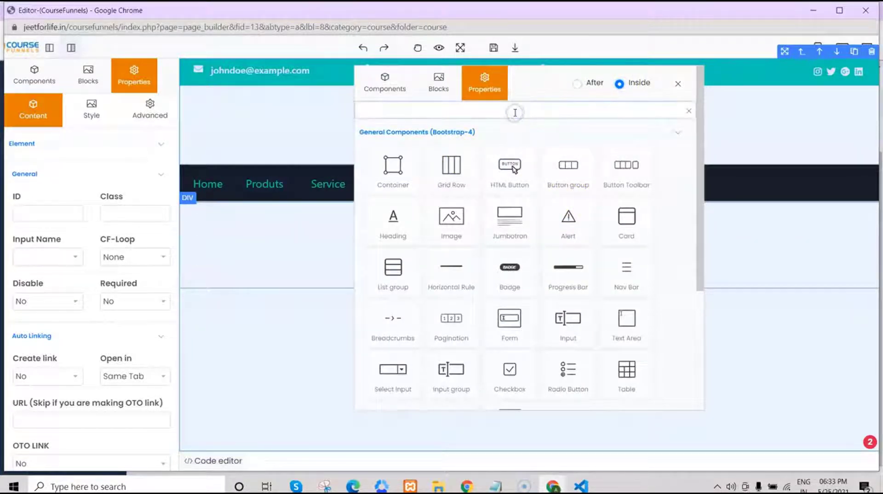
pyautogui.write('cus')
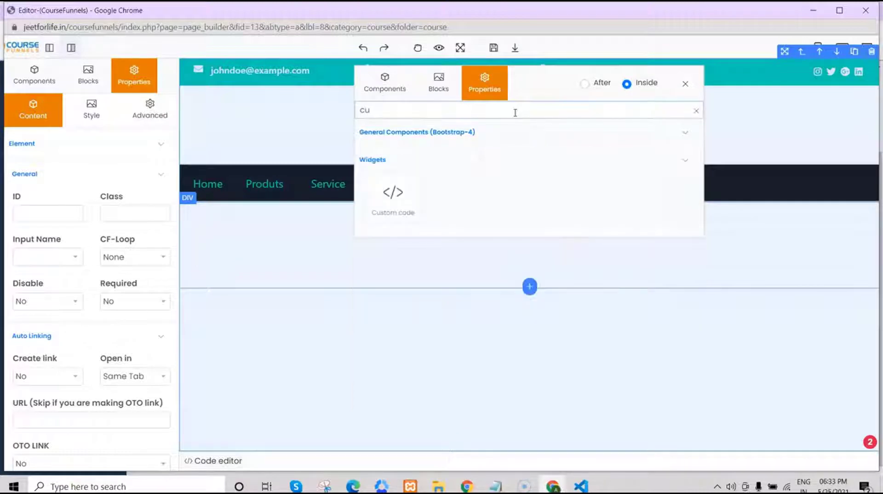
pyautogui.click(416, 188)
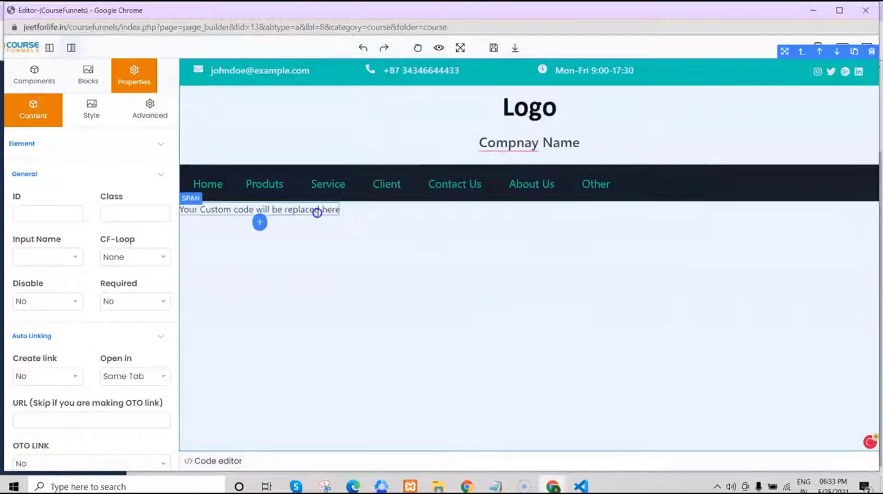
pyautogui.click(315, 210)
# Step: Copy the {@-course-@} shortcode from the course settings window
pyautogui.click(552, 486)
pyautogui.click(483, 420)
pyautogui.click(73, 10)
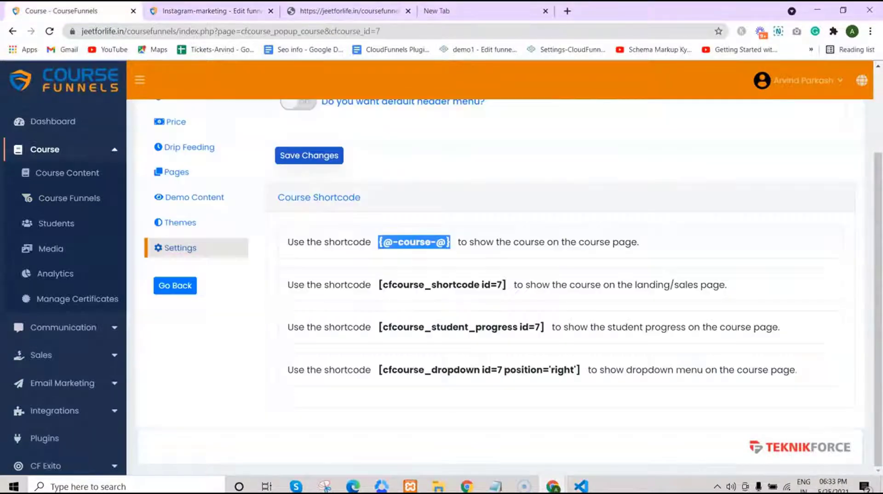
pyautogui.rightClick(386, 239)
pyautogui.click(402, 243)
pyautogui.click(552, 486)
pyautogui.click(611, 418)
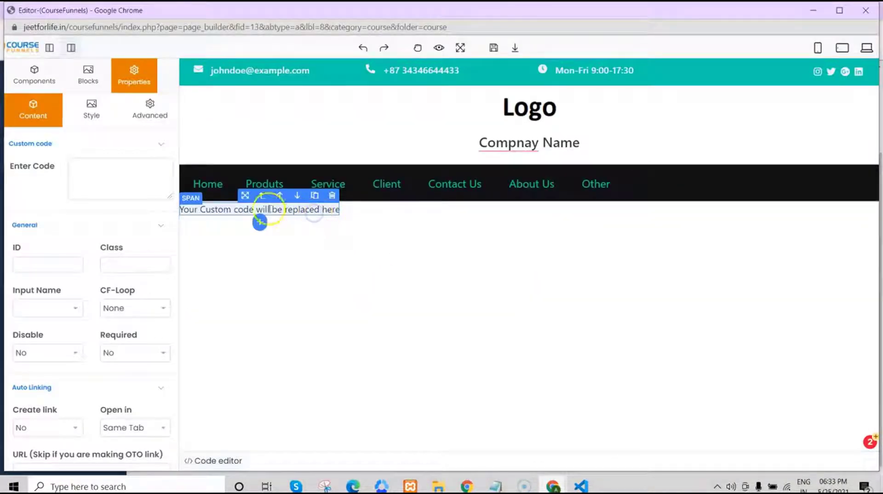
# Step: Paste {@-course-@} into the widget, save the Course page, and open its page options
pyautogui.click(118, 175)
pyautogui.hotkey('ctrl', 'v')
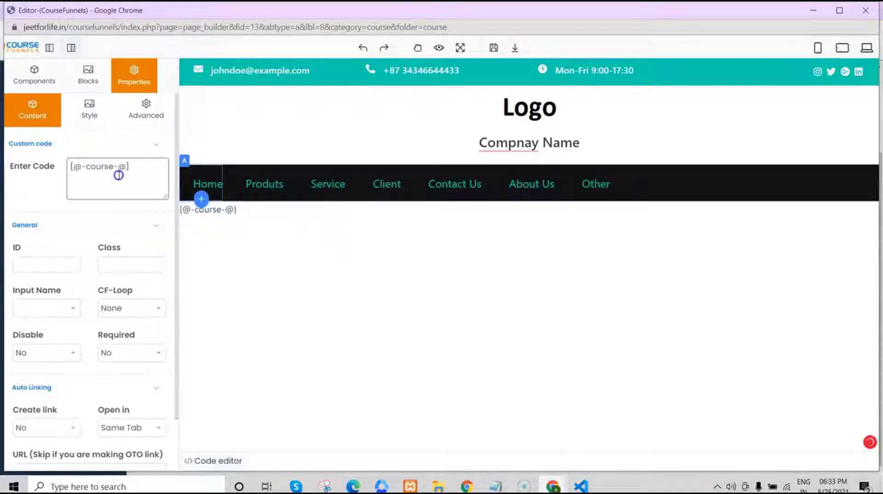
pyautogui.click(254, 227)
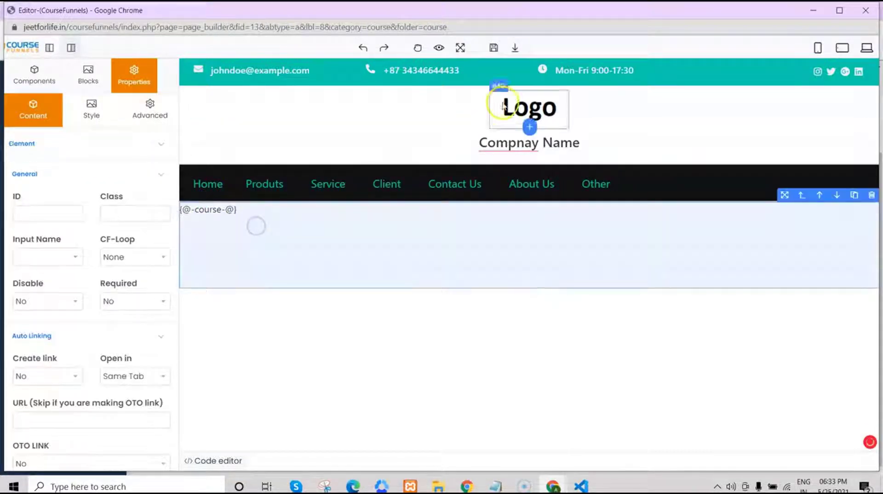
pyautogui.click(493, 49)
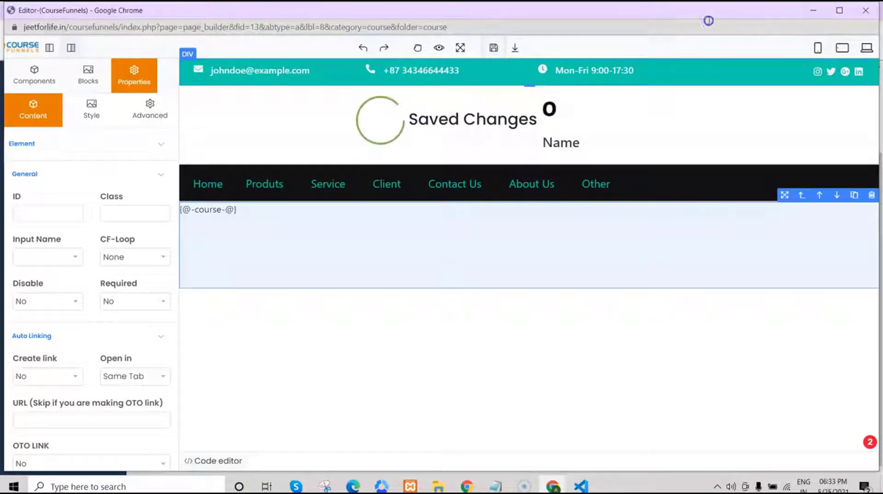
pyautogui.click(813, 10)
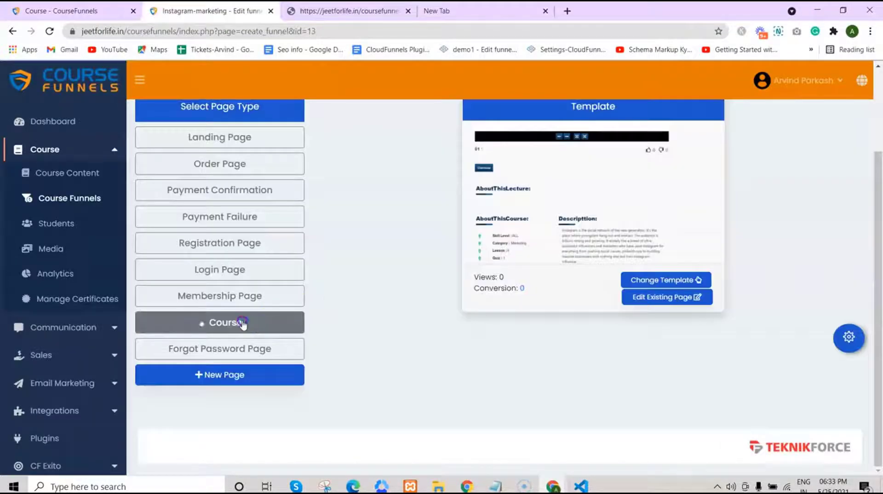
pyautogui.rightClick(242, 323)
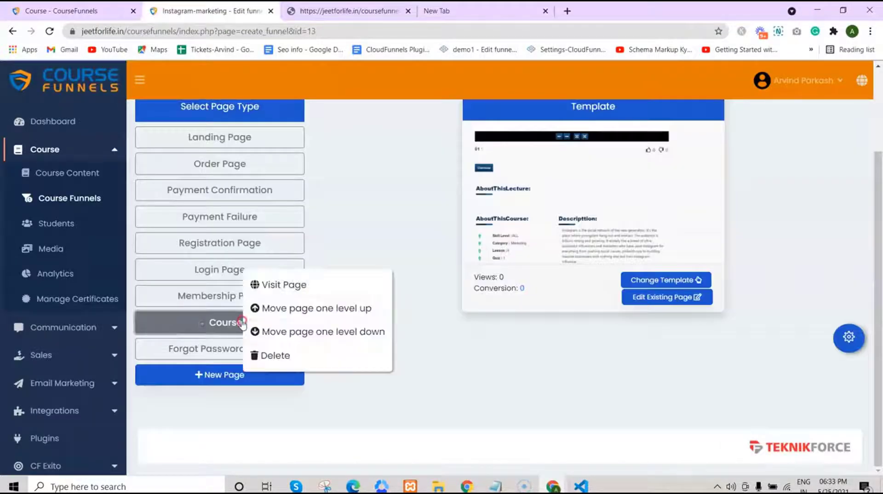
# Step: Visit the live Course page, scroll past the lesson video and progress panel, and return to the editor
pyautogui.click(283, 286)
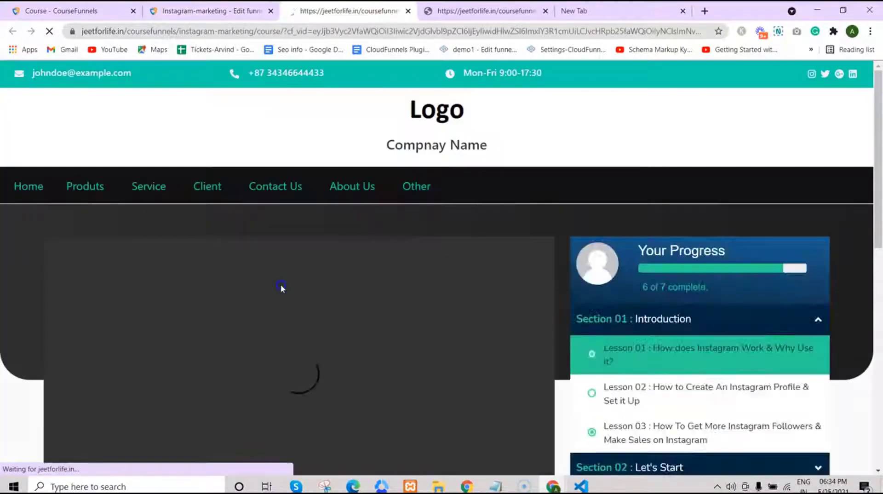
pyautogui.scroll(-2, 119, 320)
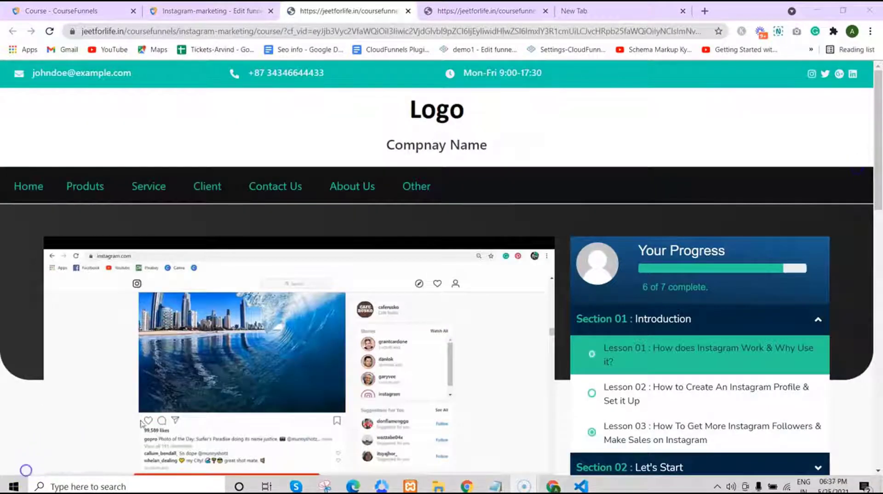
pyautogui.moveTo(877, 148)
pyautogui.mouseDown()
pyautogui.moveTo(879, 396)
pyautogui.moveTo(879, 152)
pyautogui.mouseUp()
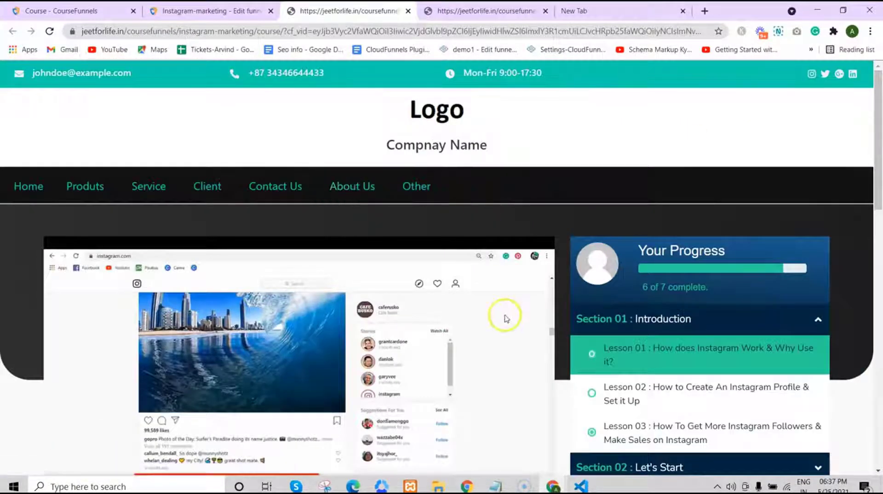
pyautogui.moveTo(554, 487)
pyautogui.click(615, 437)
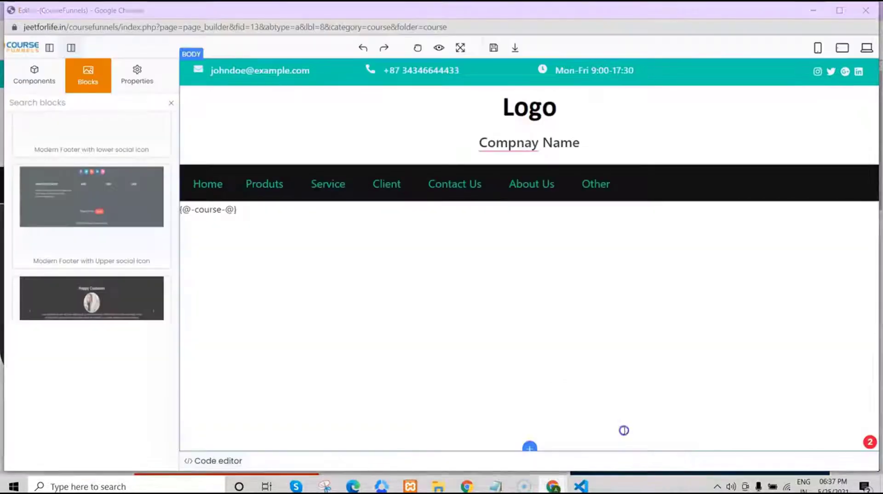
# Step: Insert the Modern Footer with Upper social icon block below the {@-course-@} section
pyautogui.click(372, 230)
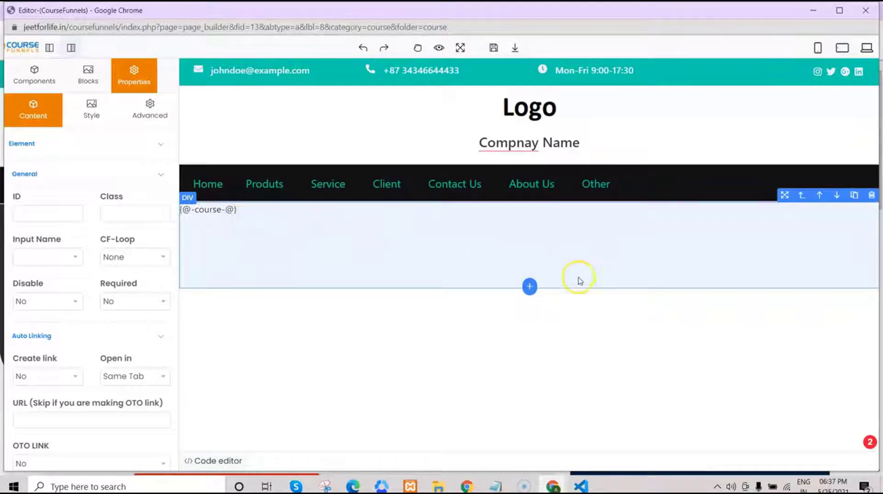
pyautogui.click(529, 286)
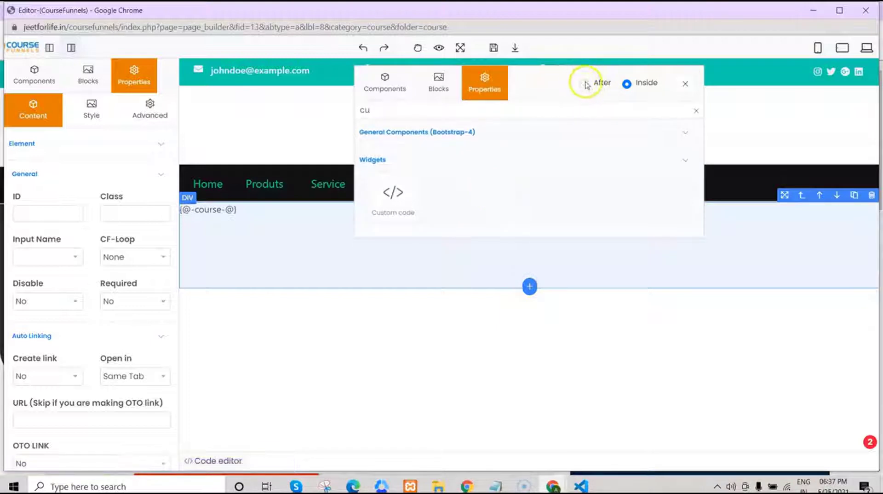
pyautogui.click(438, 83)
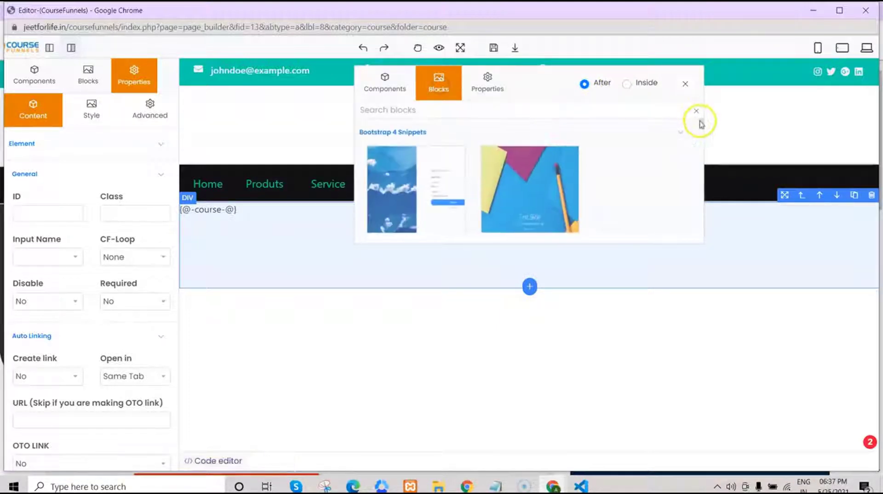
pyautogui.moveTo(701, 124); pyautogui.dragTo(701, 166)
pyautogui.scroll(1, 446, 193)
pyautogui.click(416, 192)
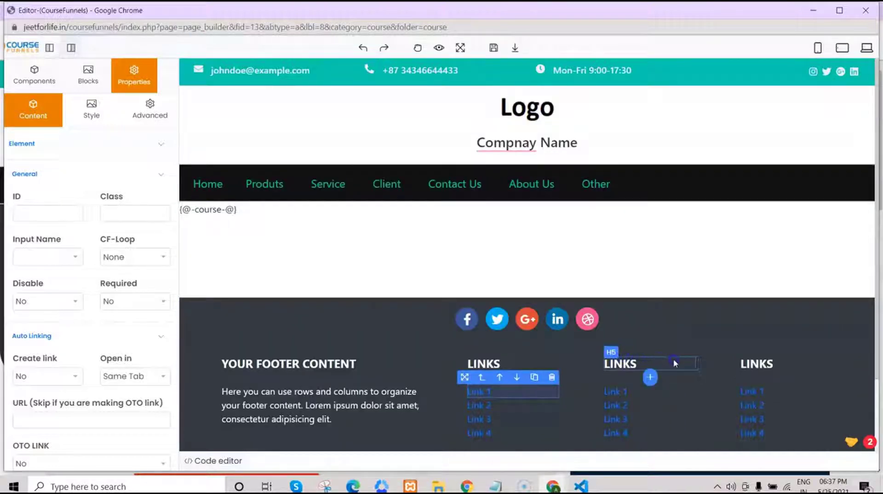
# Step: Delete the footer's middle LINKS column and save the Course page
pyautogui.click(695, 379)
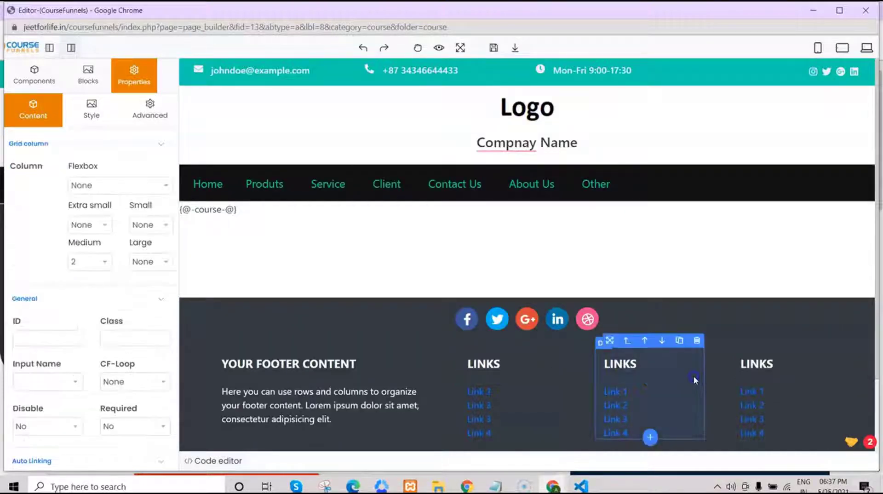
pyautogui.click(696, 340)
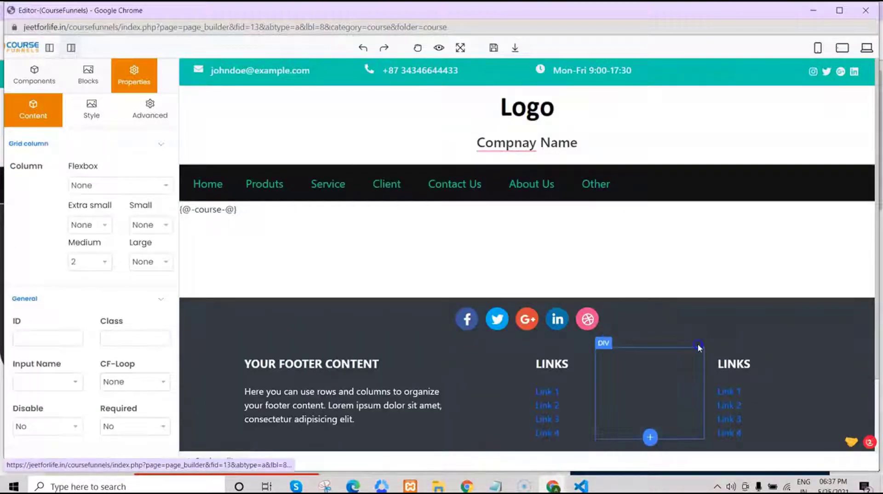
pyautogui.click(494, 48)
# Step: Reload and scroll through the live course page, then return to the course shortcode settings
pyautogui.moveTo(553, 486)
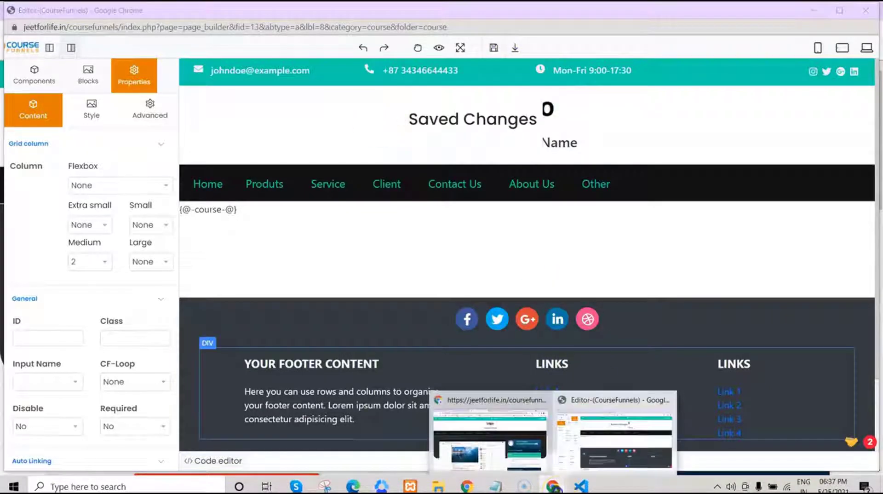
pyautogui.click(509, 430)
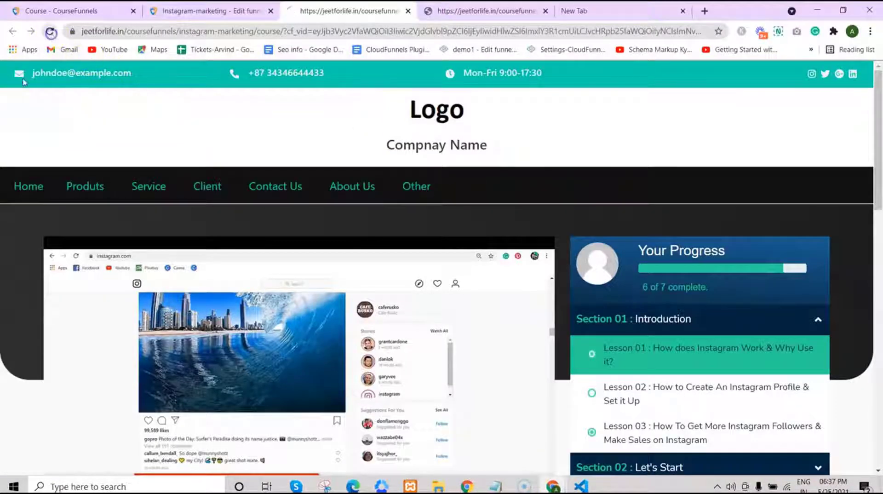
pyautogui.scroll(-5, 878, 322)
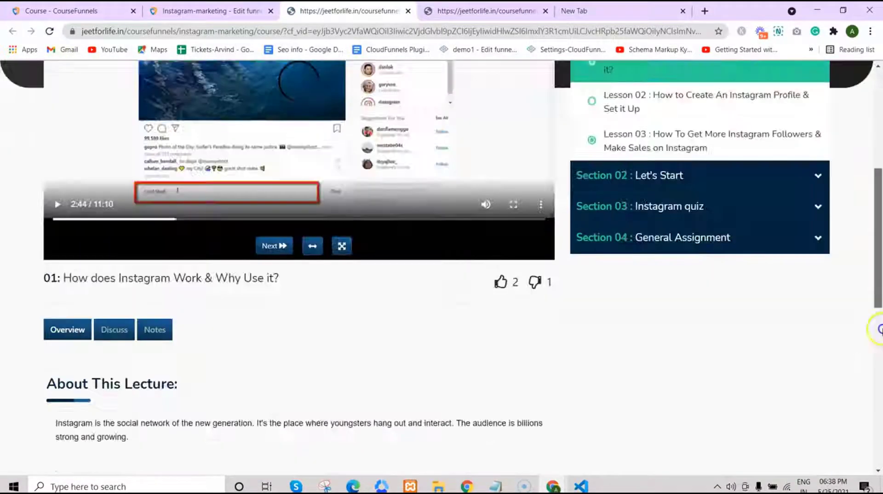
pyautogui.scroll(-7, 877, 329)
pyautogui.moveTo(877, 375); pyautogui.dragTo(878, 122)
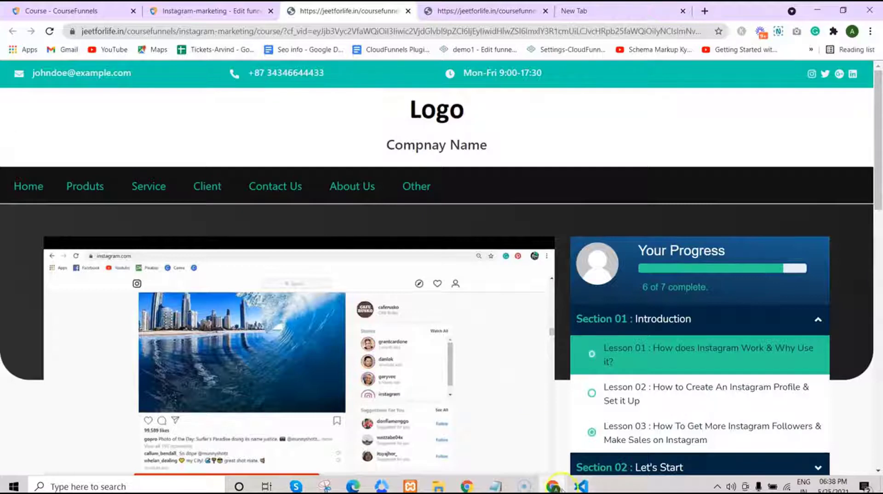
pyautogui.moveTo(555, 486)
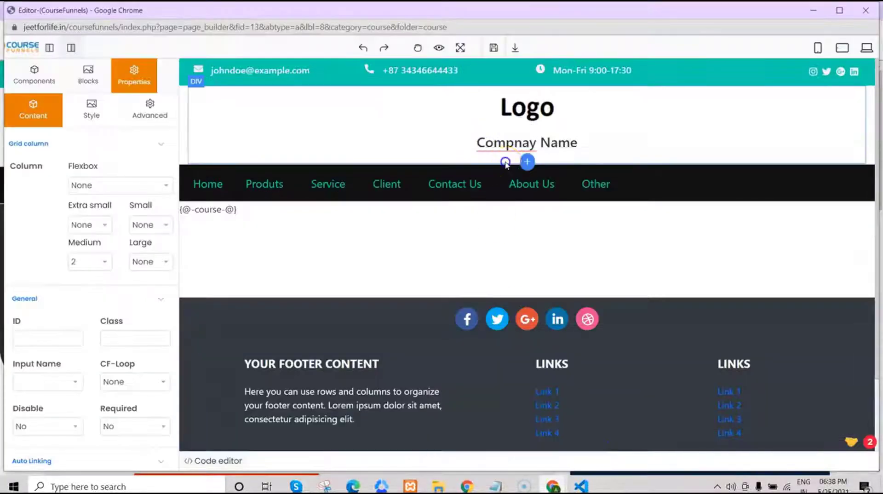
pyautogui.click(492, 434)
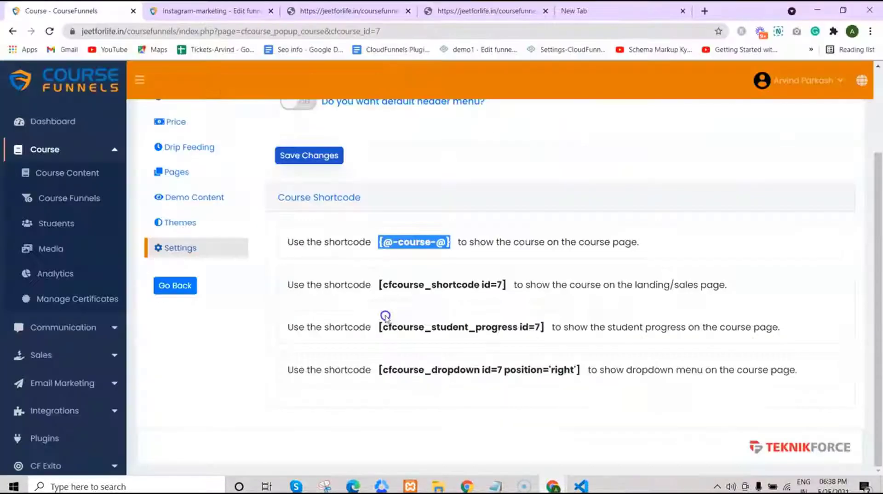
# Step: Copy [cfcourse_student_progress id=7] from the settings and switch back to the page editor
pyautogui.moveTo(379, 326); pyautogui.dragTo(524, 330)
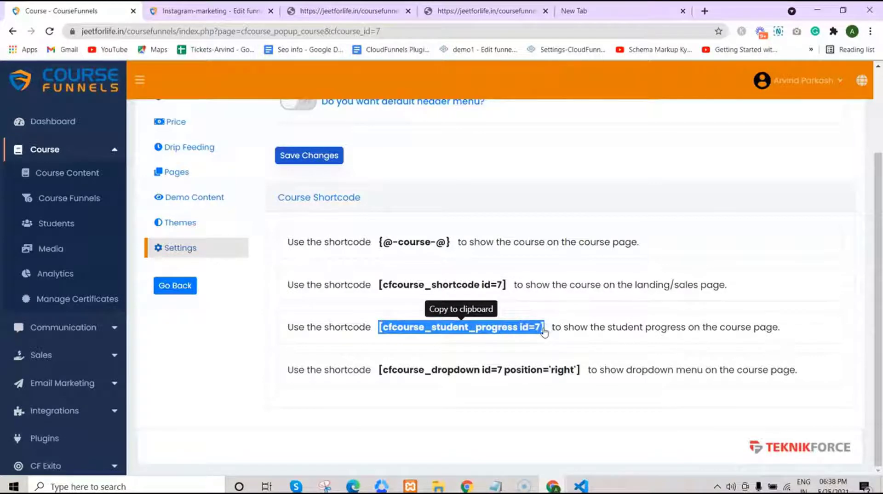
pyautogui.rightClick(533, 330)
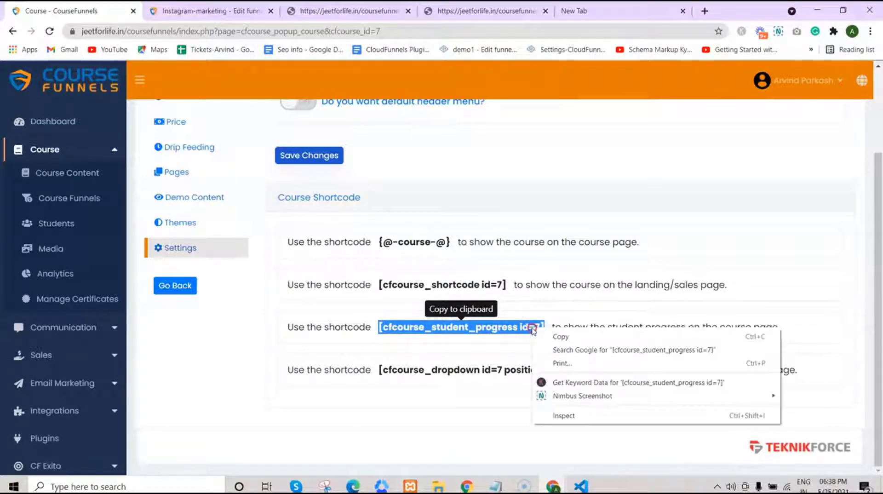
pyautogui.click(546, 337)
pyautogui.click(555, 486)
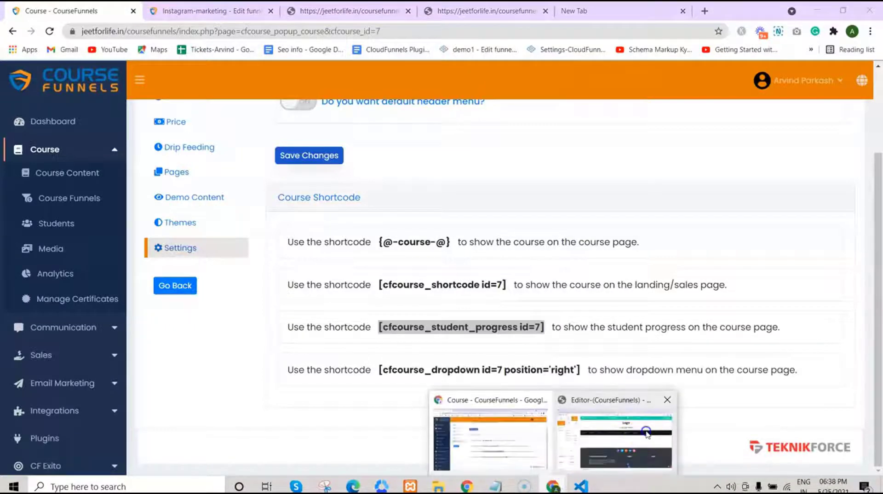
pyautogui.click(598, 430)
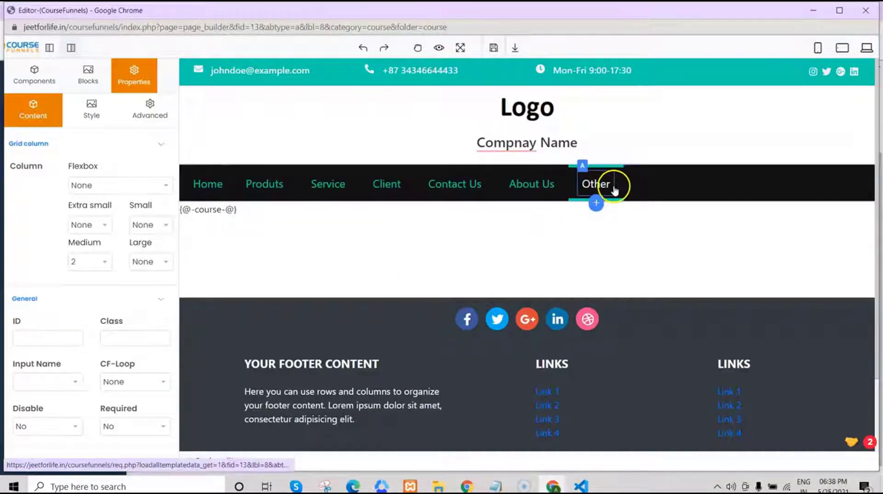
# Step: Add a button after Other in the navbar with a Custom code widget inside it
pyautogui.click(37, 78)
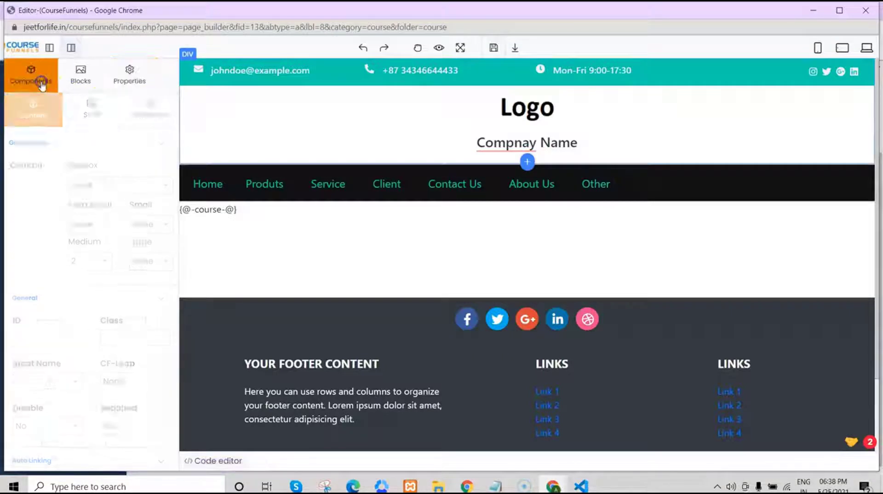
pyautogui.moveTo(41, 236); pyautogui.dragTo(661, 202)
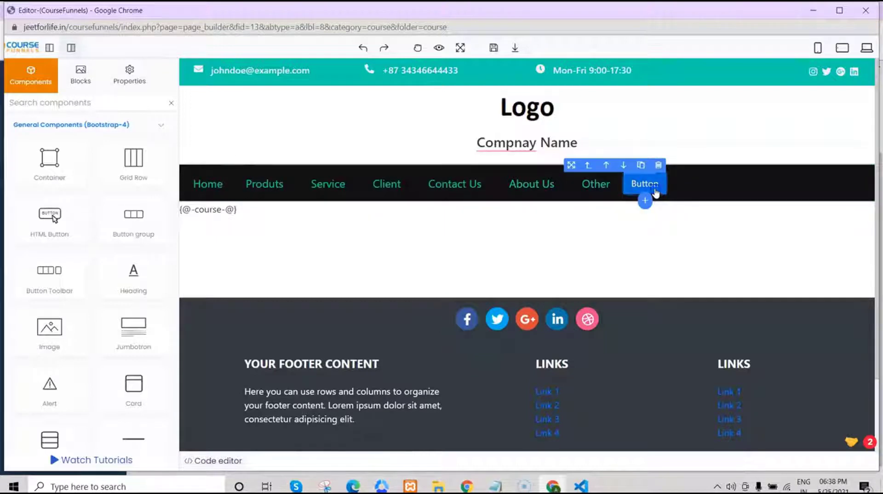
pyautogui.click(645, 200)
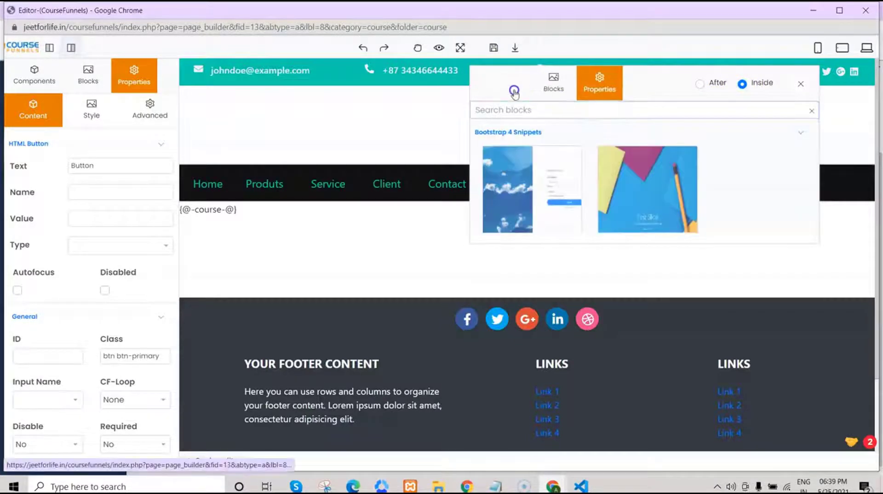
pyautogui.click(500, 83)
pyautogui.click(520, 112)
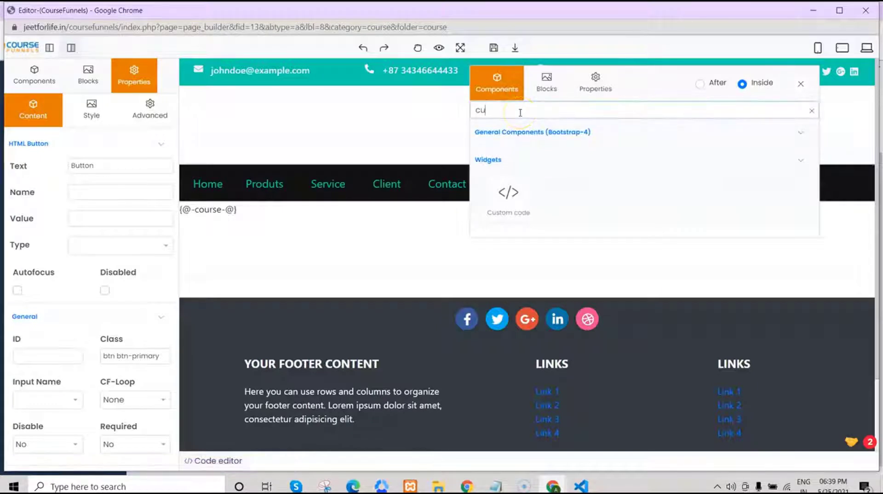
pyautogui.click(493, 192)
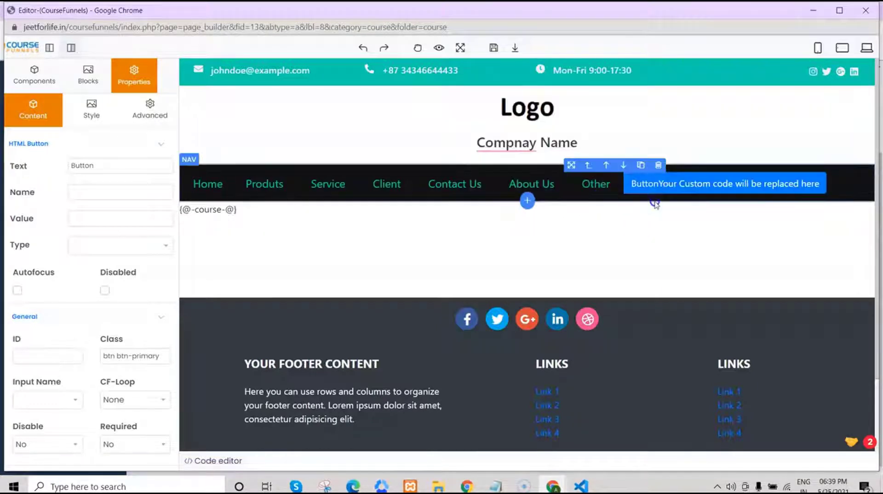
# Step: Remove the leftover Button text and paste [cfcourse_student_progress id=7] as the widget's code
pyautogui.doubleClick(635, 187)
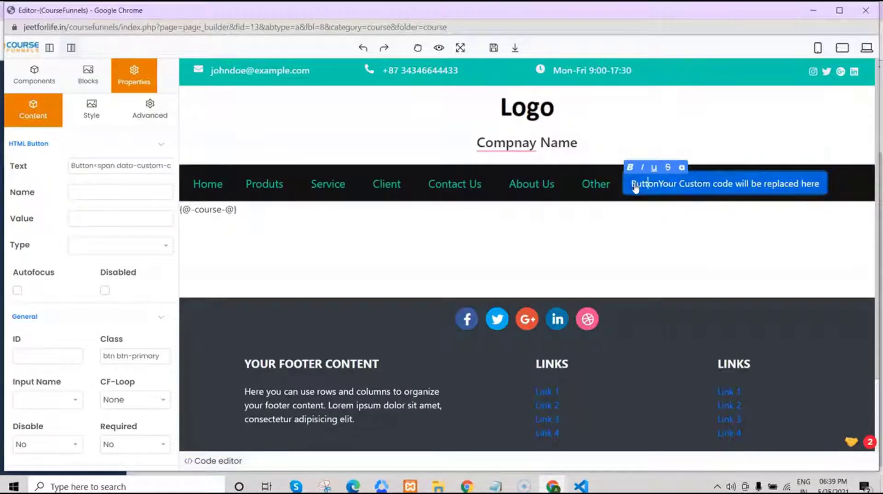
pyautogui.press('BackSpace')
pyautogui.press('BackSpace')
pyautogui.press('BackSpace')
pyautogui.press('BackSpace')
pyautogui.press('Delete')
pyautogui.press('Delete')
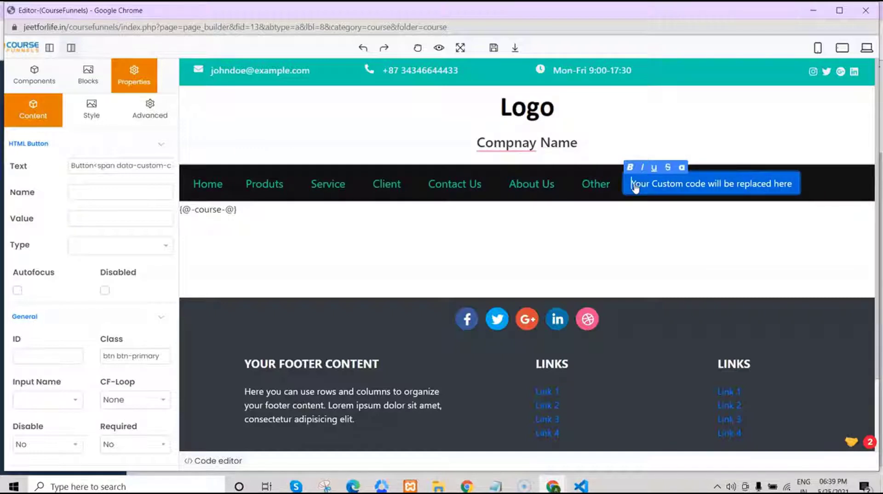
pyautogui.click(650, 185)
pyautogui.click(659, 186)
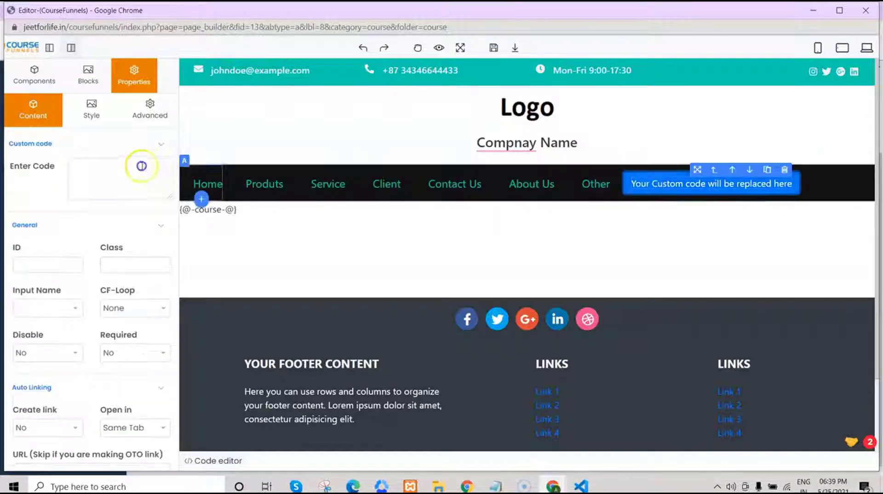
pyautogui.click(79, 166)
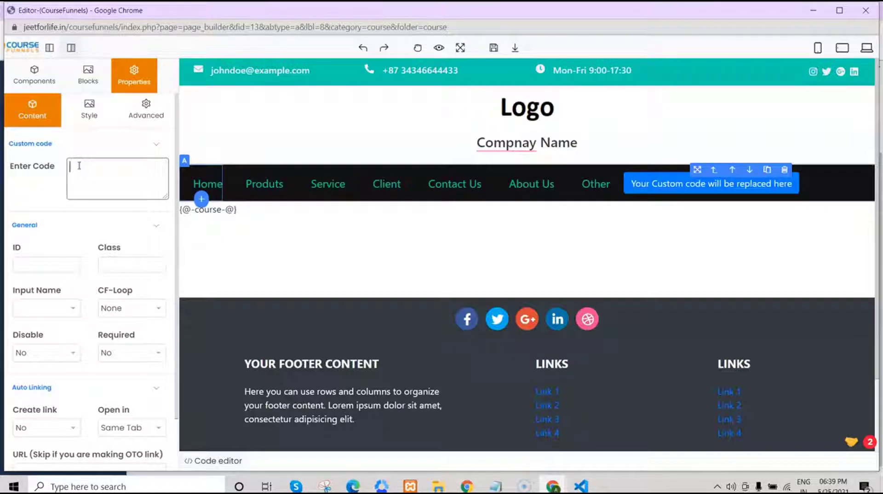
pyautogui.hotkey('ctrl', 'v')
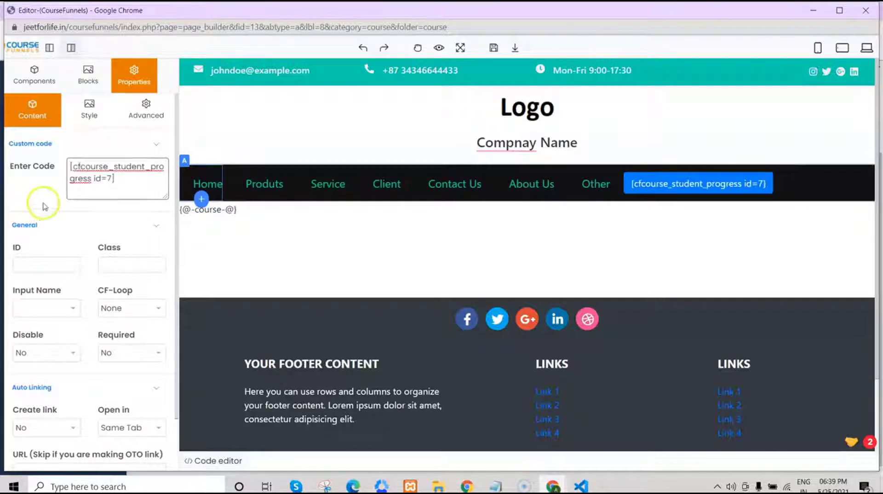
pyautogui.click(34, 214)
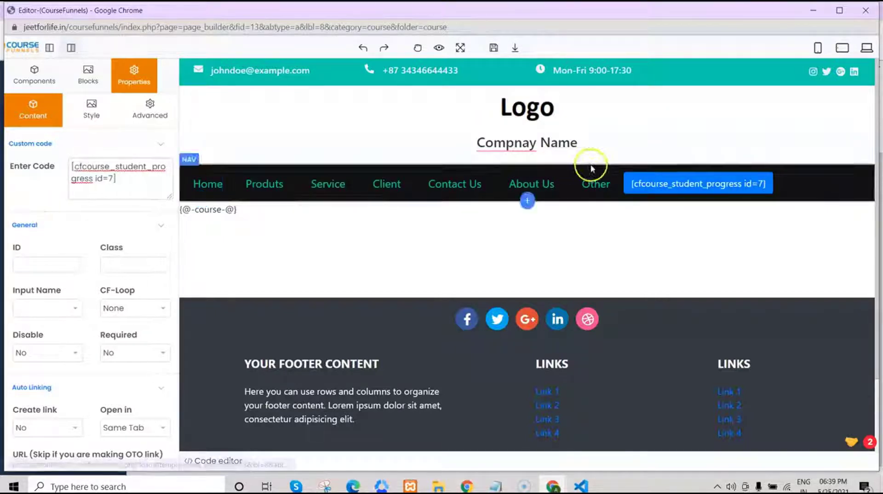
pyautogui.click(627, 182)
pyautogui.click(628, 182)
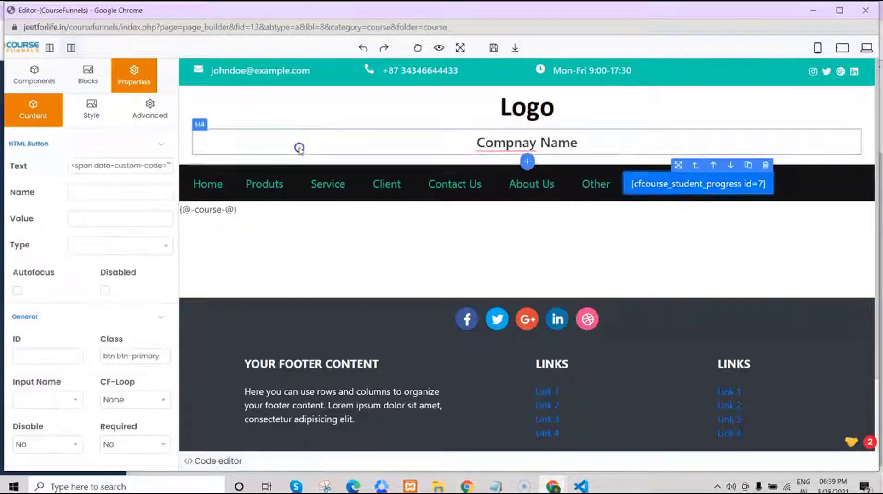
# Step: Give the progress shortcode block a near-black background and border width 0, then save the page
pyautogui.click(89, 117)
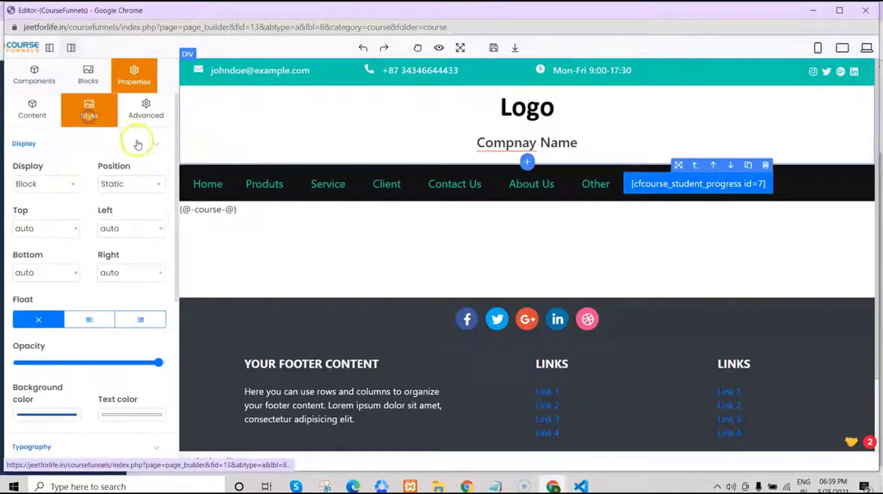
pyautogui.moveTo(177, 210); pyautogui.dragTo(180, 325)
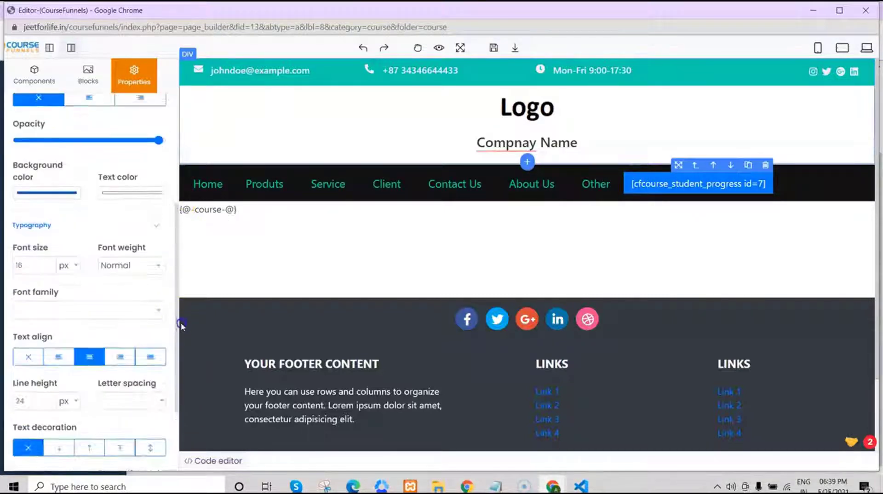
pyautogui.click(50, 189)
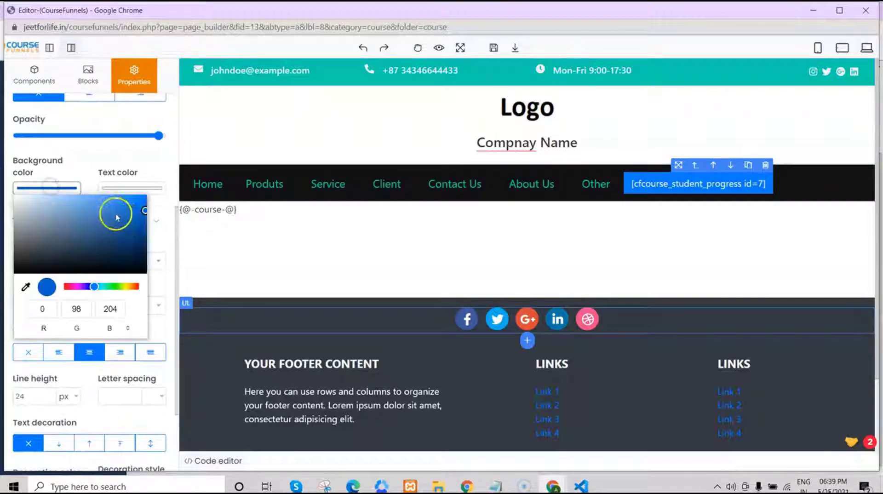
pyautogui.moveTo(115, 211); pyautogui.dragTo(26, 267)
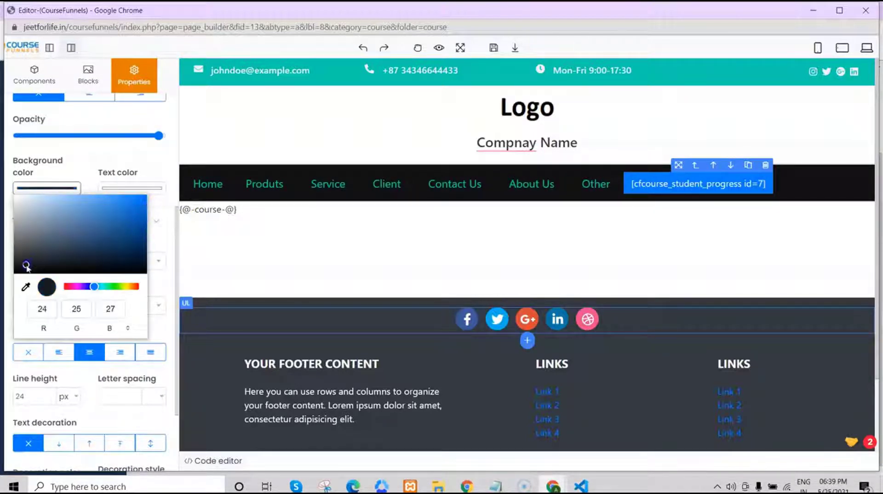
pyautogui.click(159, 238)
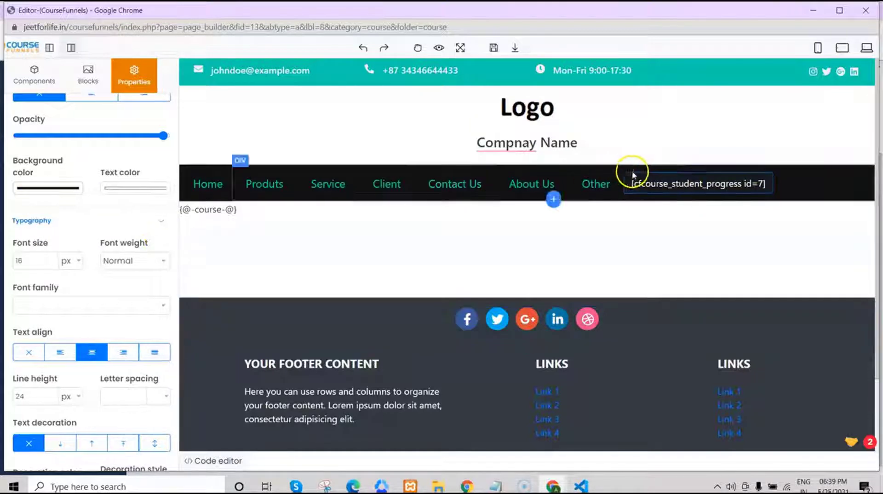
pyautogui.scroll(-4, 160, 273)
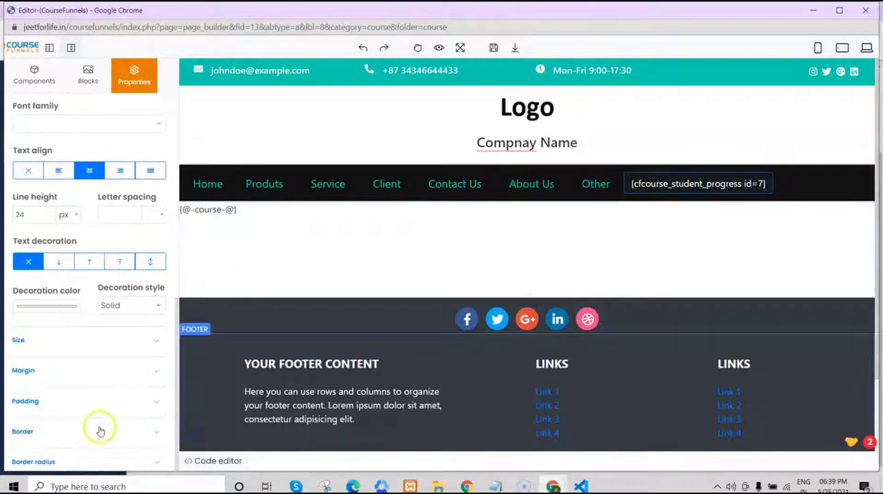
pyautogui.scroll(-2, 176, 354)
pyautogui.click(40, 428)
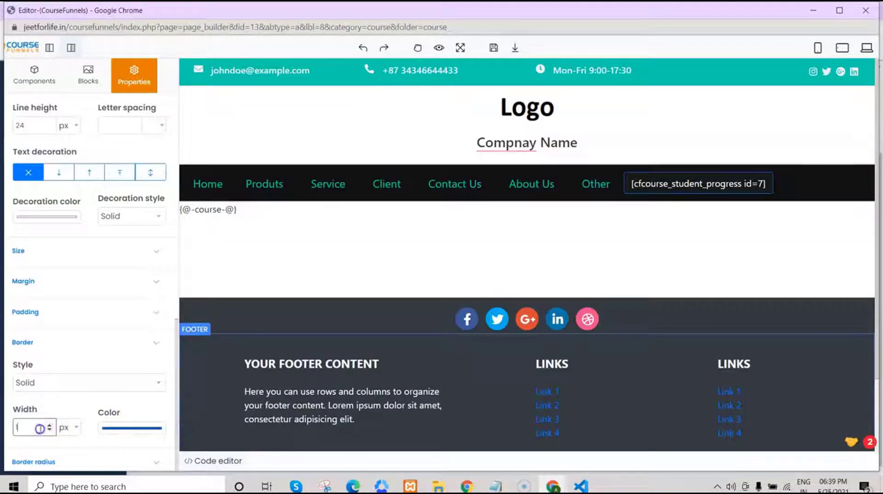
pyautogui.write('0')
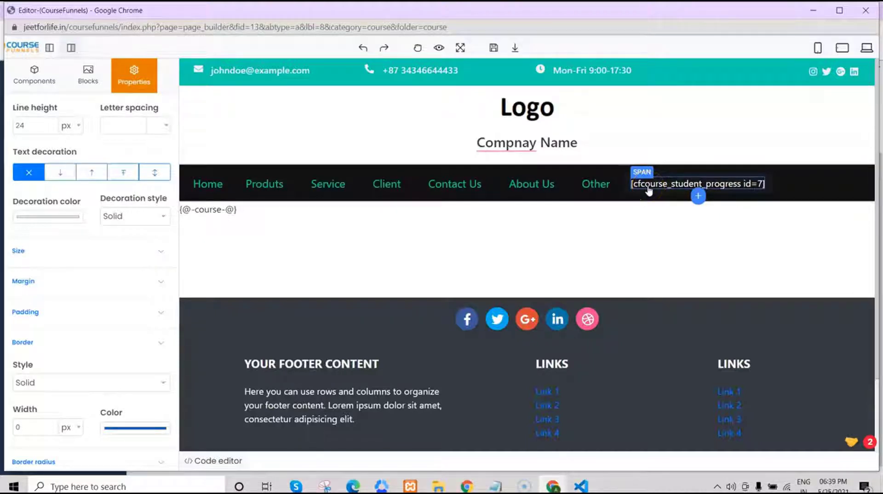
pyautogui.click(494, 48)
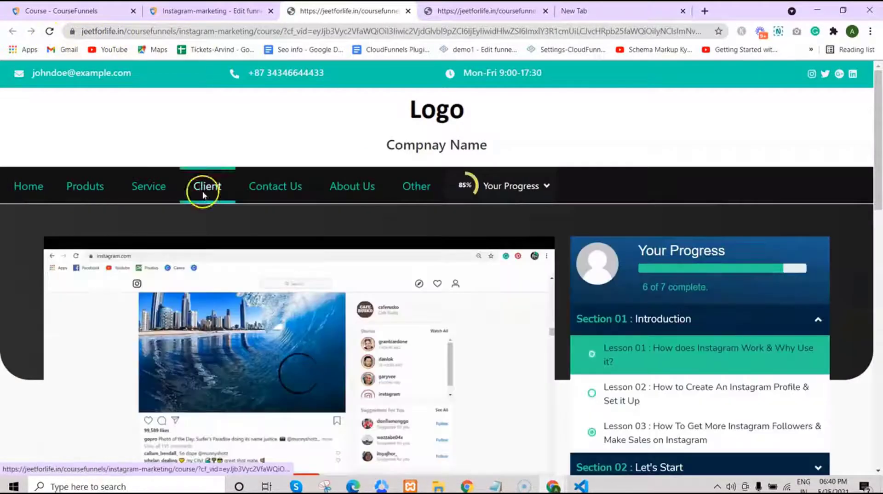
# Step: Open the 85% Your Progress dropdown on the live page, then return to the page editor
pyautogui.click(546, 189)
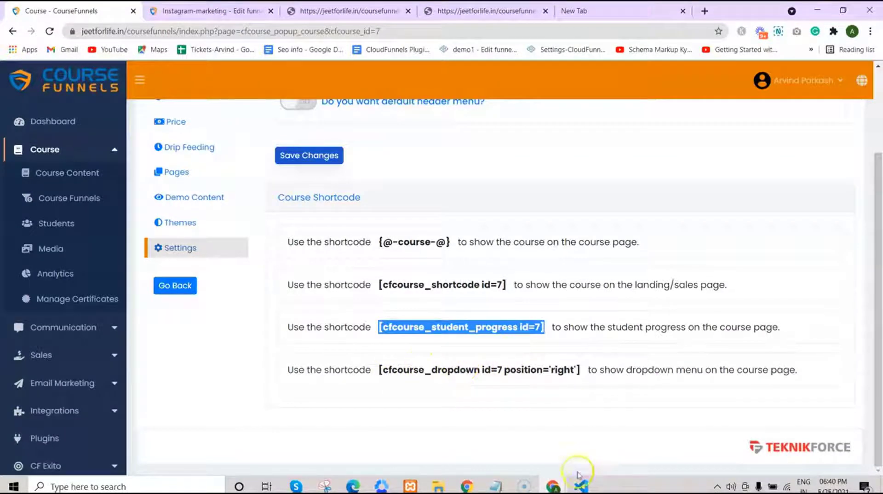
pyautogui.moveTo(551, 485)
pyautogui.click(593, 430)
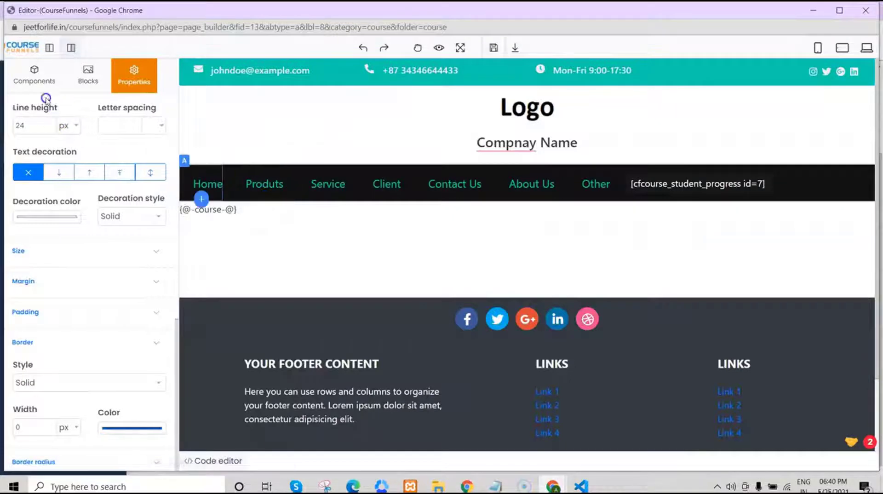
# Step: Drag an HTML Button into the nav bar and insert a Custom code widget inside it
pyautogui.click(33, 83)
pyautogui.moveTo(51, 217); pyautogui.dragTo(852, 194)
pyautogui.click(812, 193)
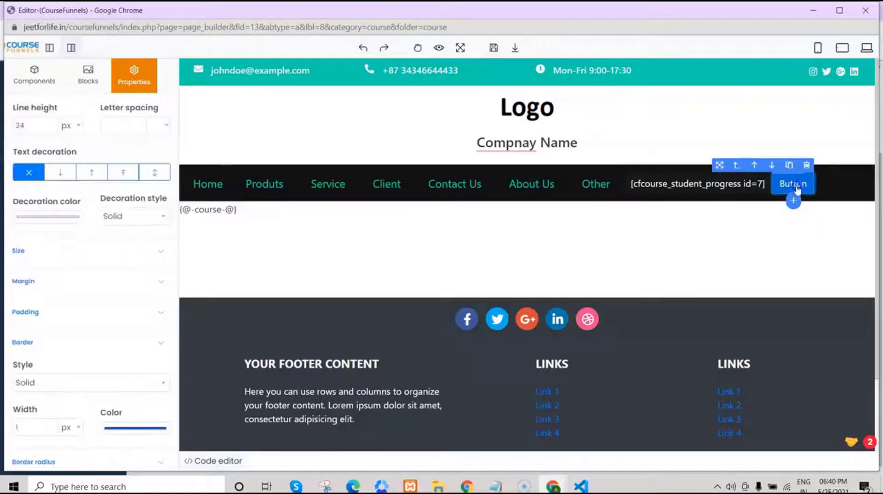
pyautogui.click(793, 200)
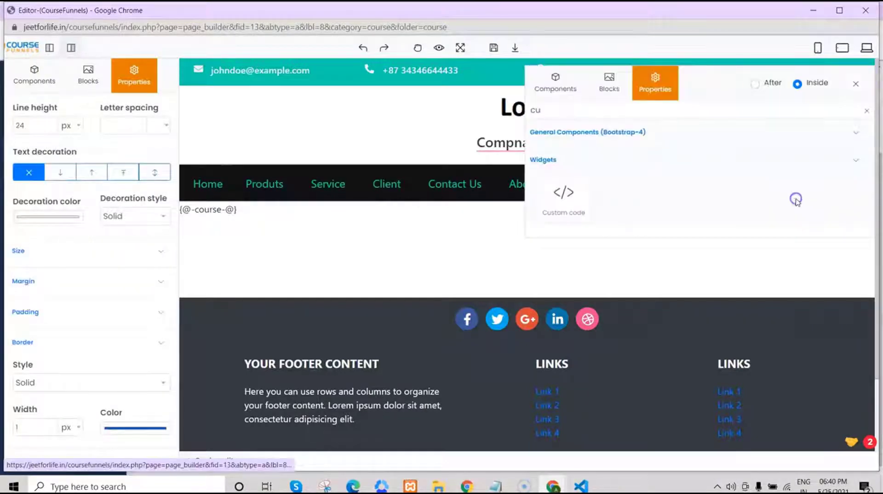
pyautogui.click(794, 82)
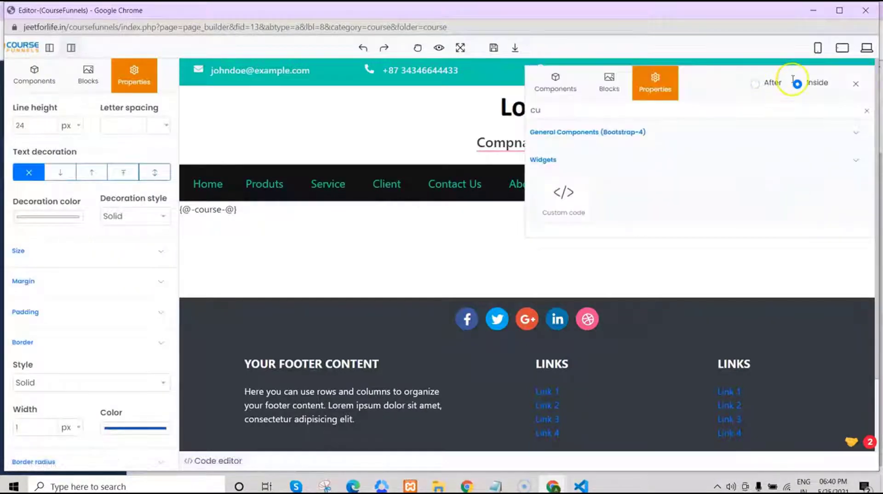
pyautogui.click(570, 196)
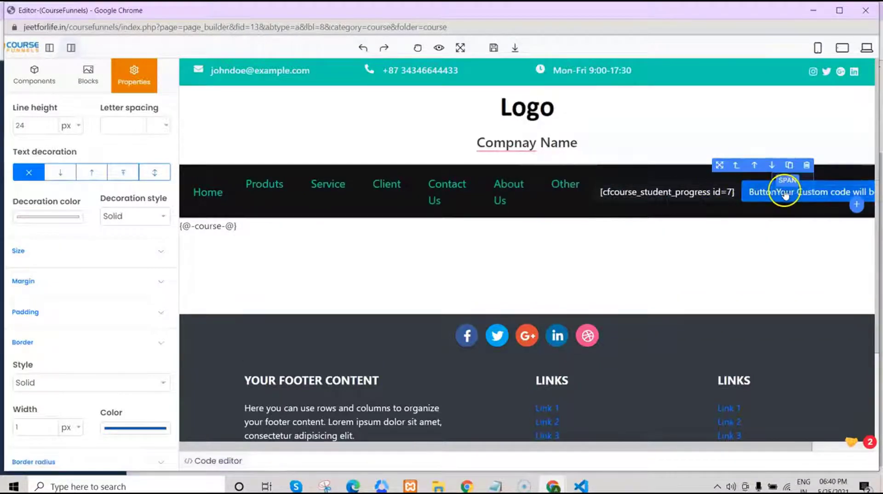
# Step: Paste the [cfcourse_dropdown id=7] shortcode from course settings into the new custom code block
pyautogui.click(565, 481)
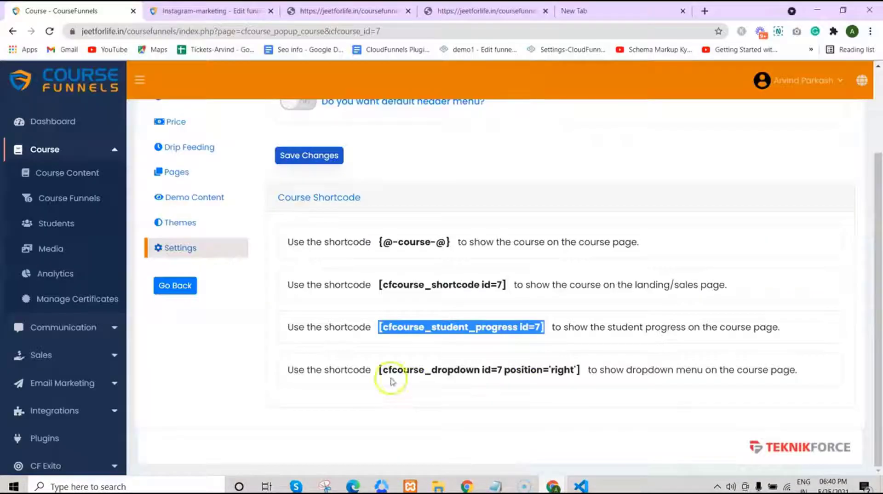
pyautogui.click(578, 374)
pyautogui.click(590, 459)
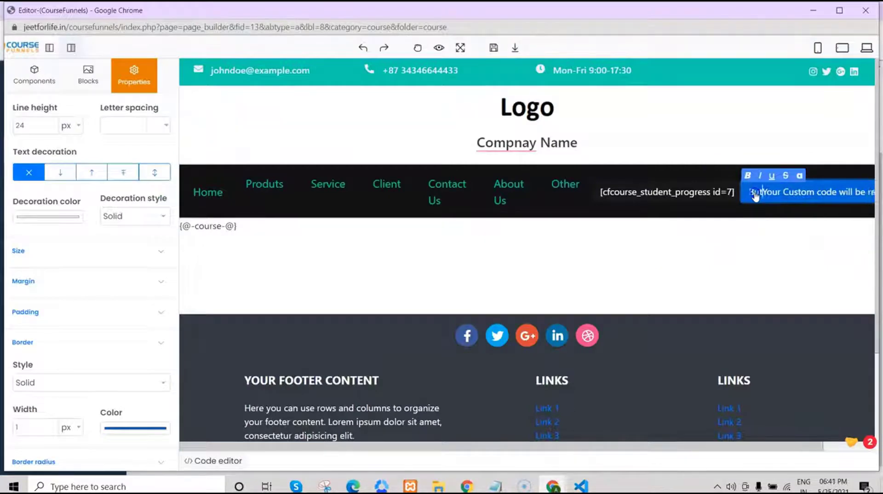
pyautogui.click(771, 193)
pyautogui.scroll(5, 177, 168)
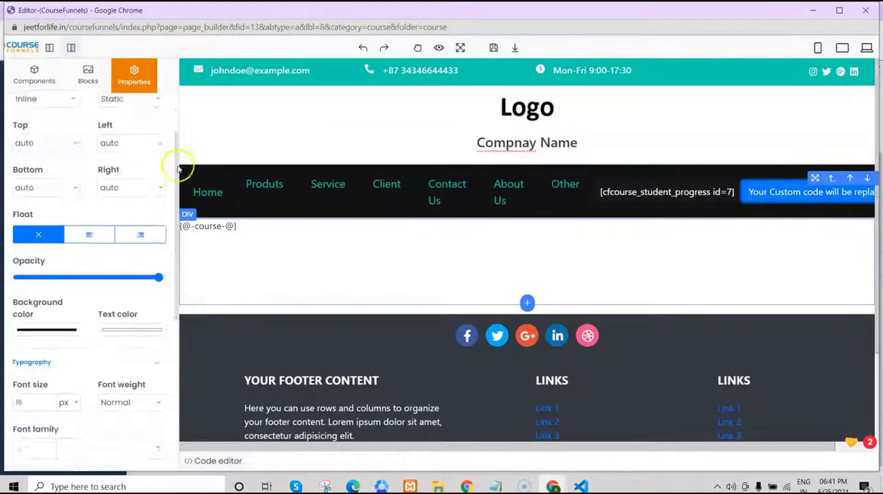
pyautogui.click(58, 121)
pyautogui.click(119, 167)
pyautogui.hotkey('ctrl', 'v')
# Step: Give the block a black background with border width 0 and save the page
pyautogui.click(768, 187)
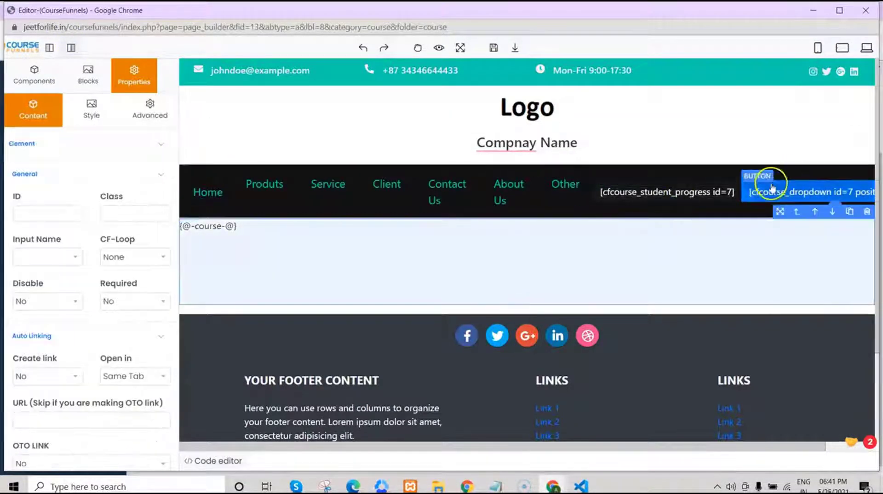
pyautogui.scroll(-5, 176, 242)
pyautogui.click(46, 217)
pyautogui.click(46, 317)
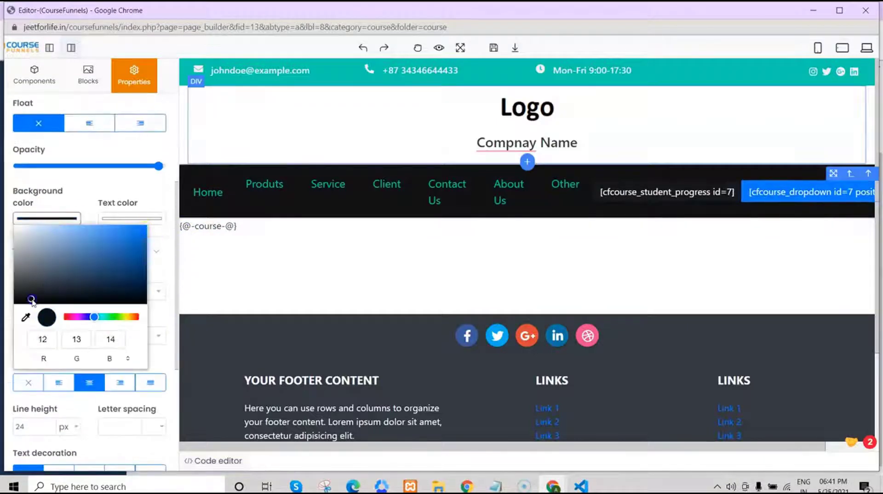
pyautogui.click(158, 252)
pyautogui.scroll(-1, 124, 397)
pyautogui.doubleClick(28, 427)
pyautogui.write('0')
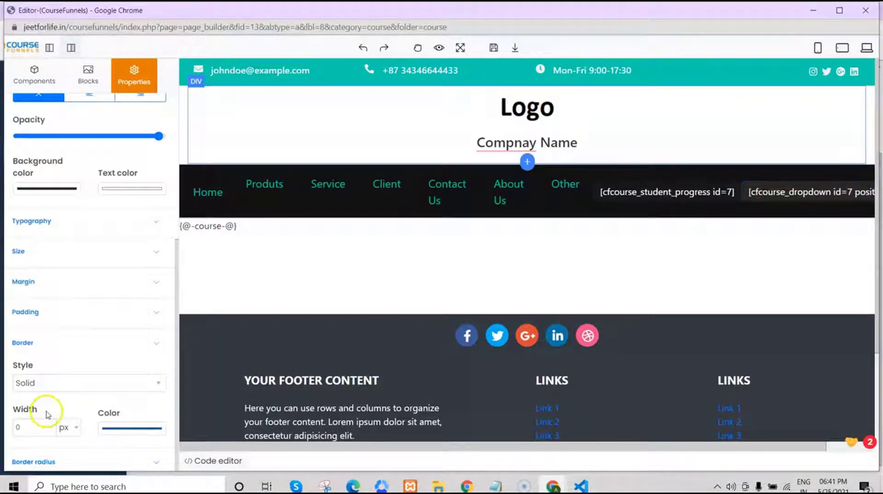
pyautogui.click(493, 47)
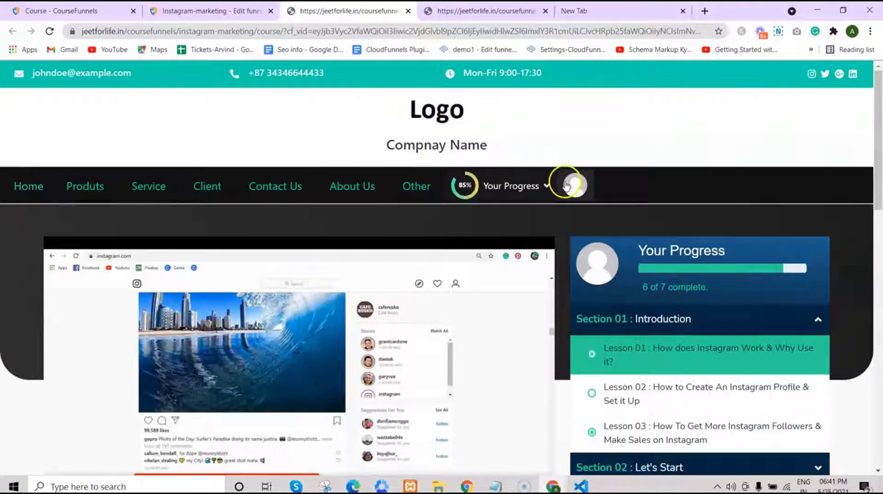
# Step: Open the avatar dropdown on the live page, then return to the page editor
pyautogui.click(566, 184)
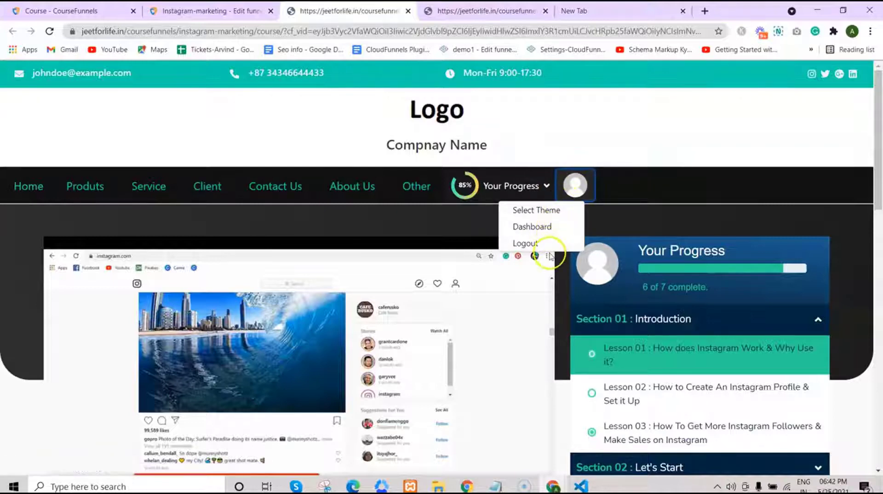
pyautogui.moveTo(553, 486)
pyautogui.click(593, 444)
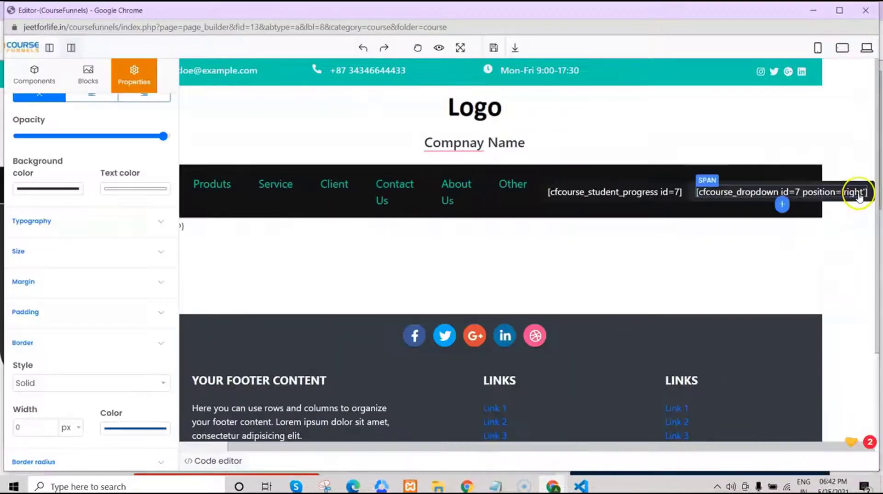
# Step: Change the dropdown shortcode's position from 'right' to 'left' and save the page
pyautogui.doubleClick(859, 196)
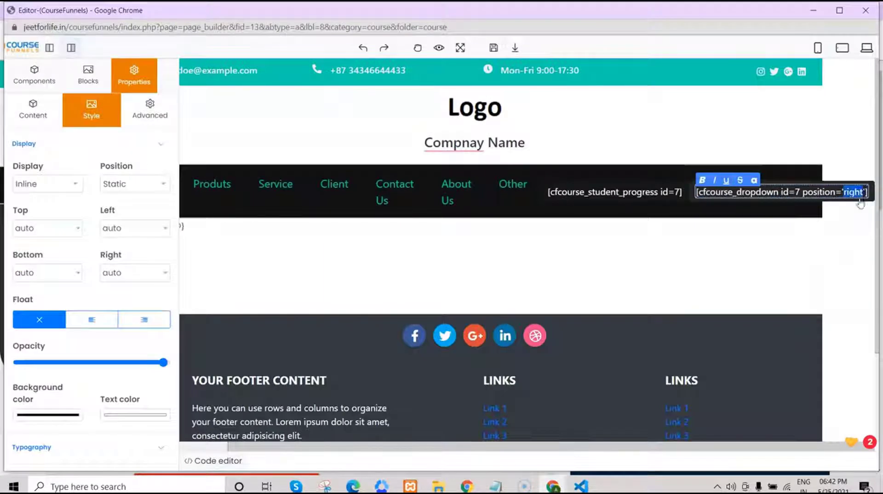
pyautogui.press('BackSpace')
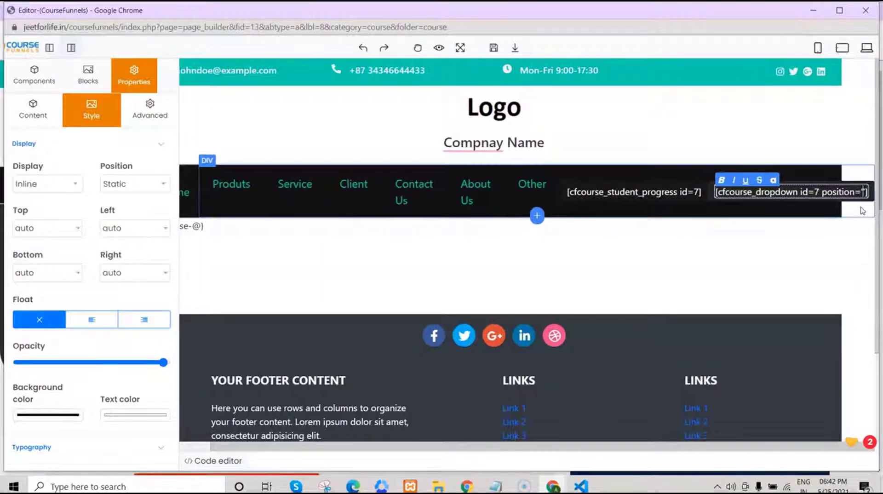
pyautogui.write('lef')
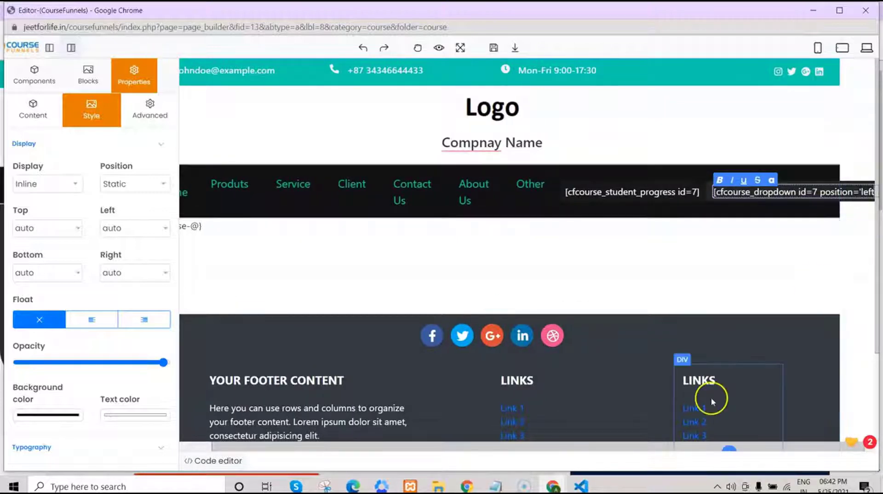
pyautogui.write('t')
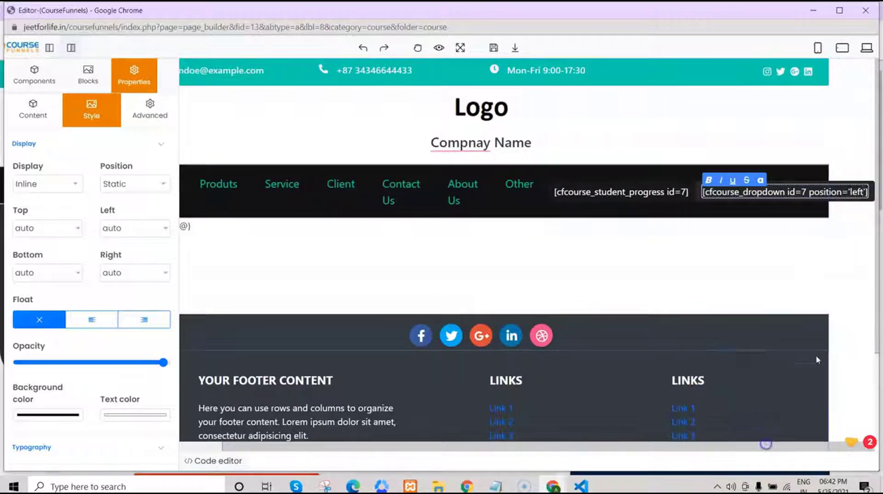
pyautogui.click(493, 47)
# Step: Reload the live course page to check the avatar menu placement, then return to the editor
pyautogui.click(489, 440)
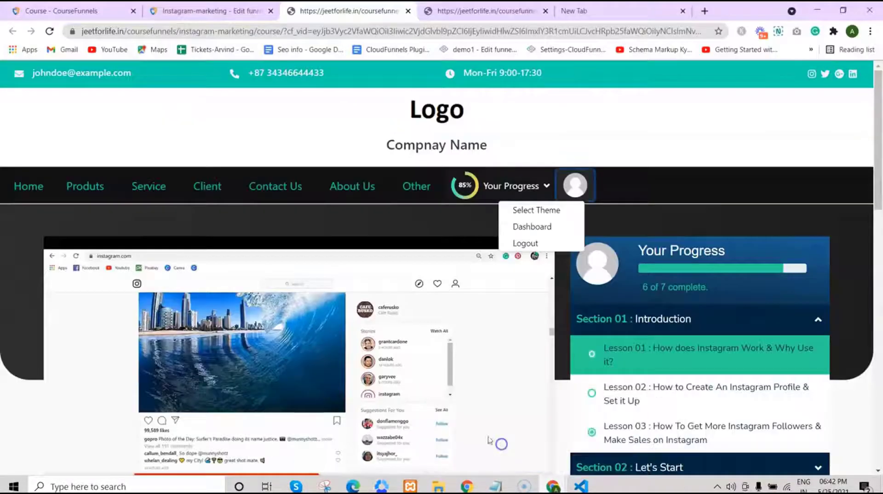
pyautogui.click(49, 31)
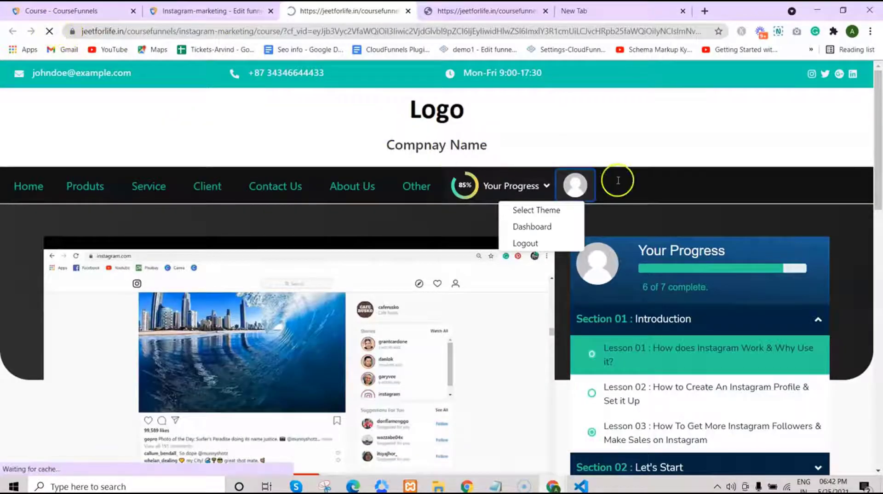
pyautogui.click(576, 185)
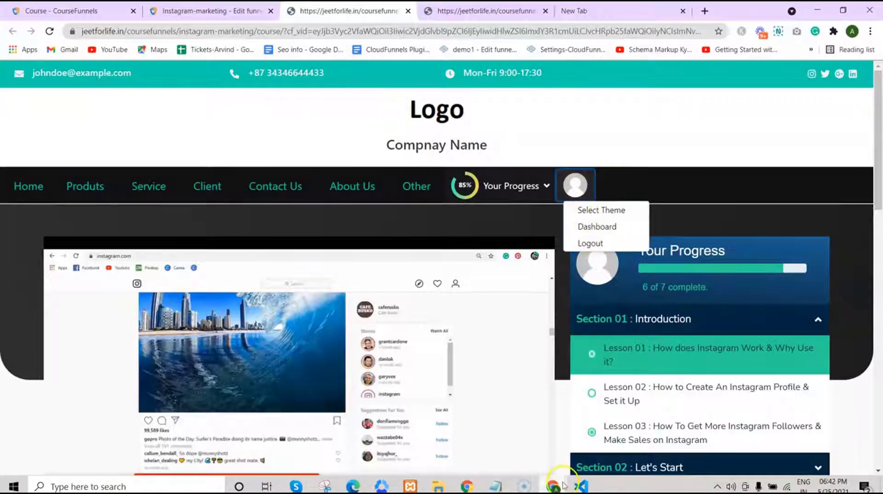
pyautogui.moveTo(554, 488)
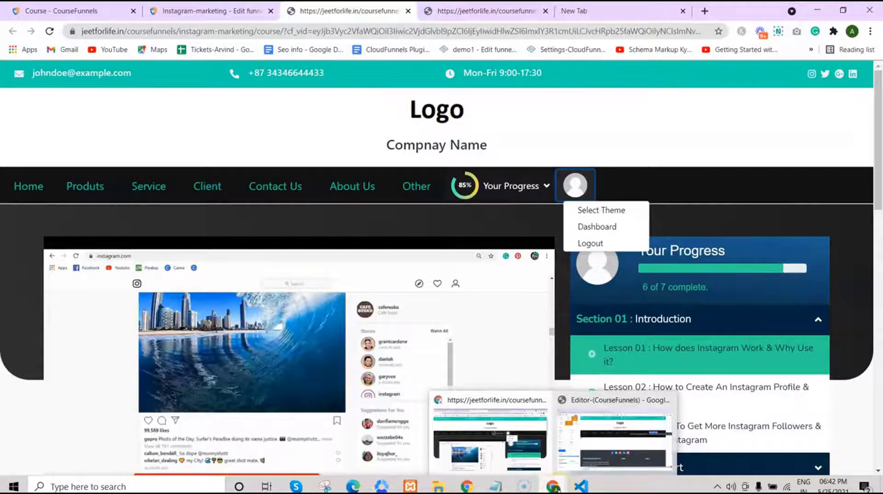
pyautogui.click(649, 431)
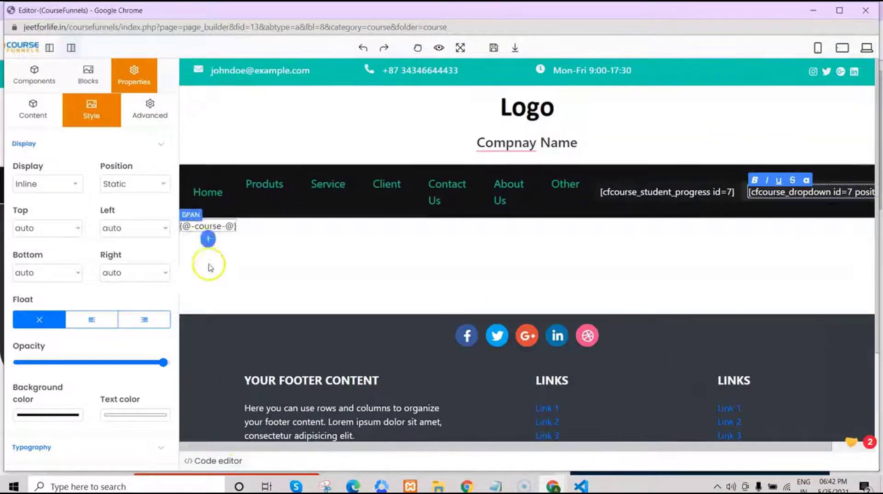
# Step: Delete the teal contact bar, logo header, top strip and dark navigation bar, then save the template
pyautogui.click(184, 73)
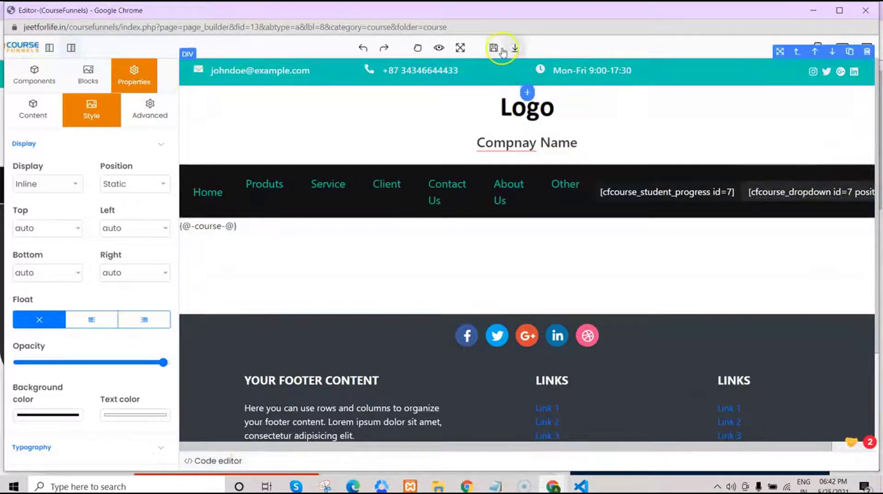
pyautogui.click(867, 54)
pyautogui.click(664, 60)
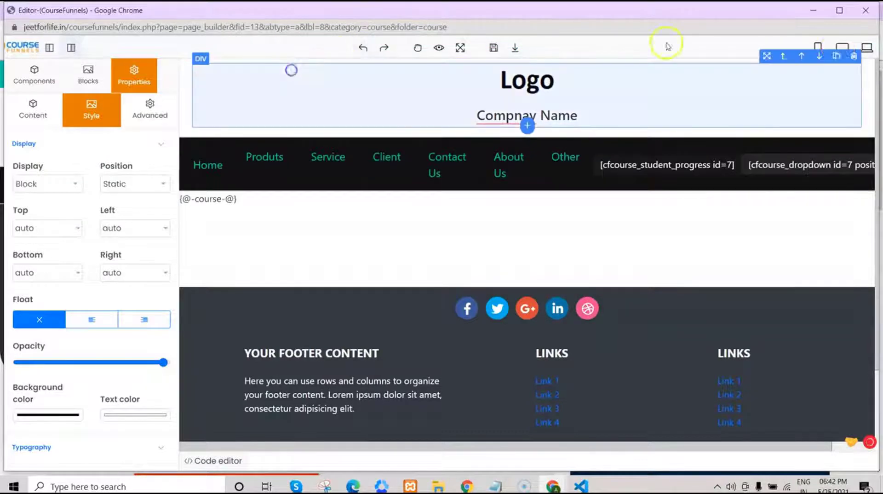
pyautogui.click(853, 54)
pyautogui.click(232, 68)
pyautogui.click(189, 64)
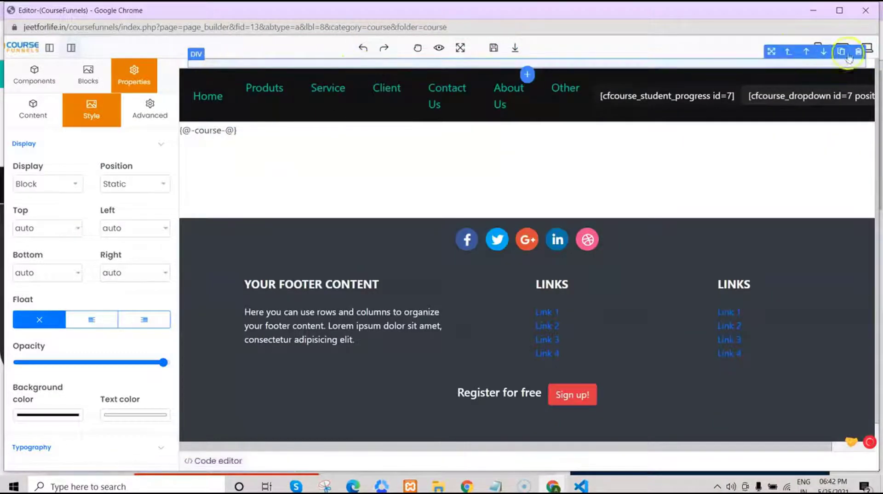
pyautogui.click(858, 54)
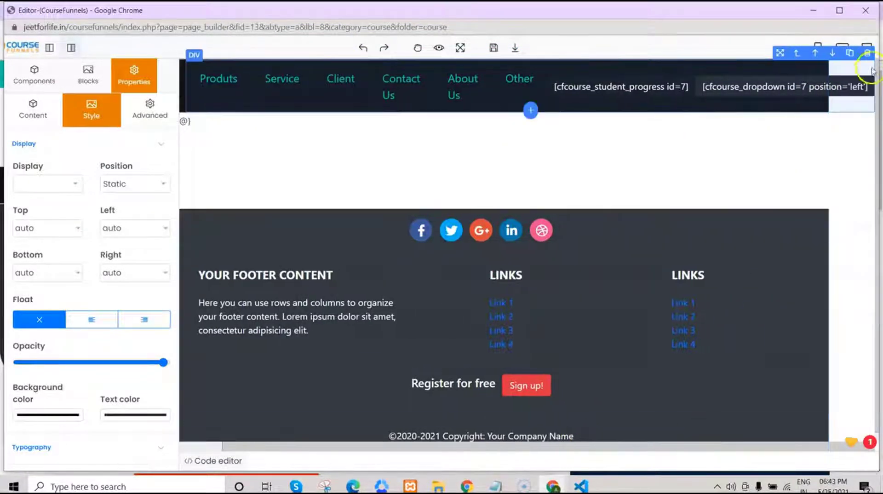
pyautogui.click(860, 53)
pyautogui.click(788, 83)
pyautogui.click(861, 53)
pyautogui.click(493, 48)
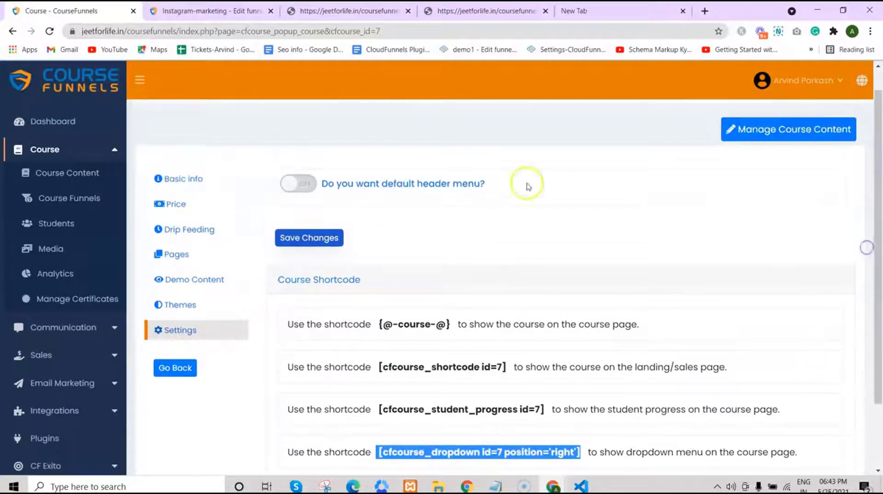
# Step: Switch 'Do you want default header menu?' on, save the settings, and view the live course page
pyautogui.click(302, 184)
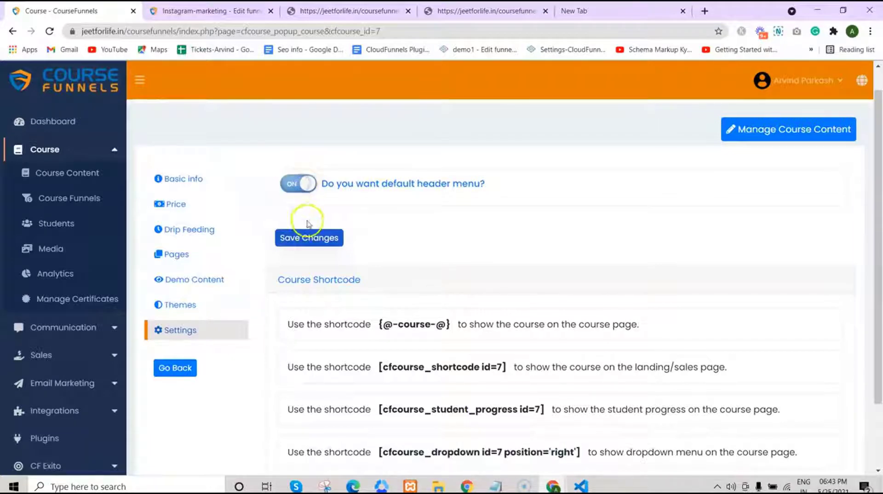
pyautogui.click(309, 235)
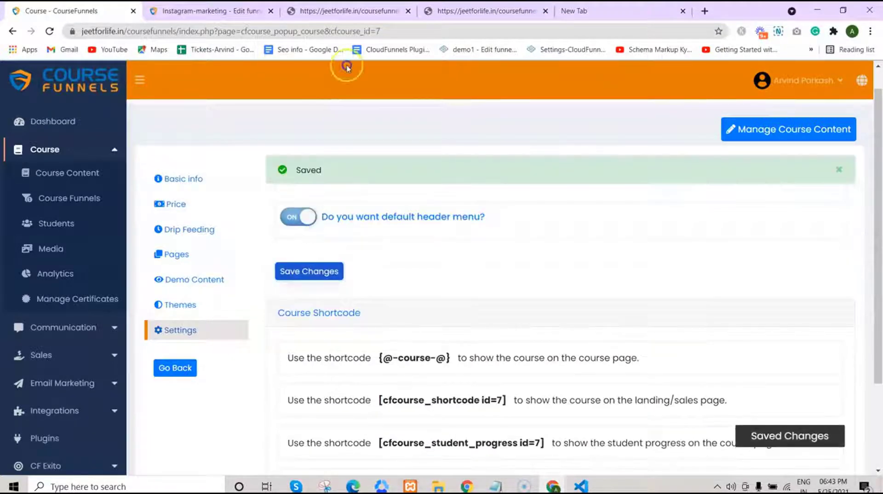
pyautogui.click(349, 10)
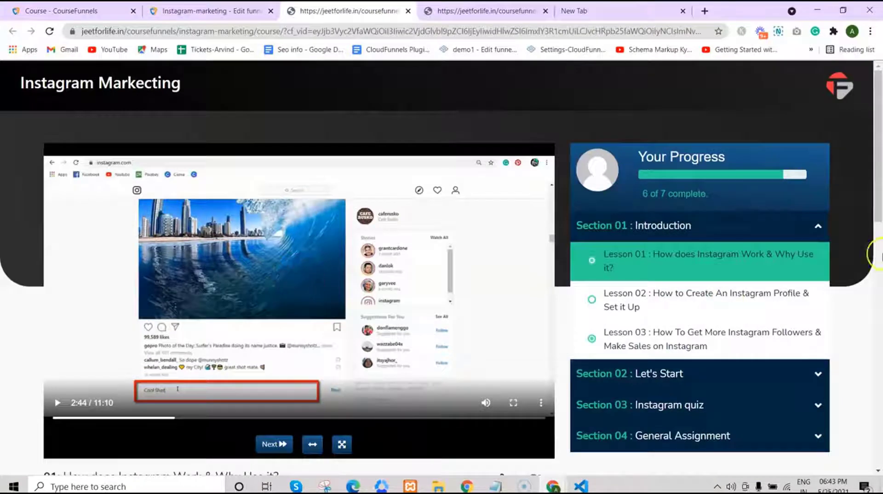
pyautogui.scroll(-15, 598, 230)
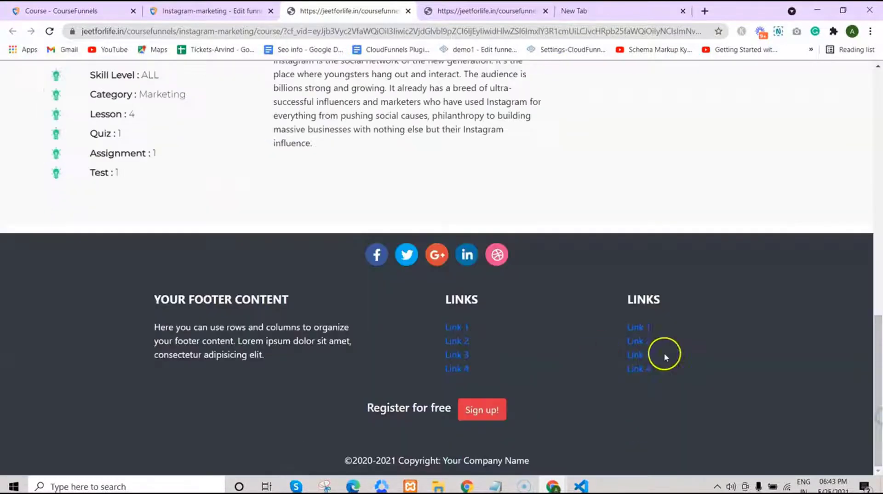
pyautogui.scroll(15, 664, 353)
# Step: Bring back the page editor window and close it
pyautogui.moveTo(553, 486)
pyautogui.click(626, 442)
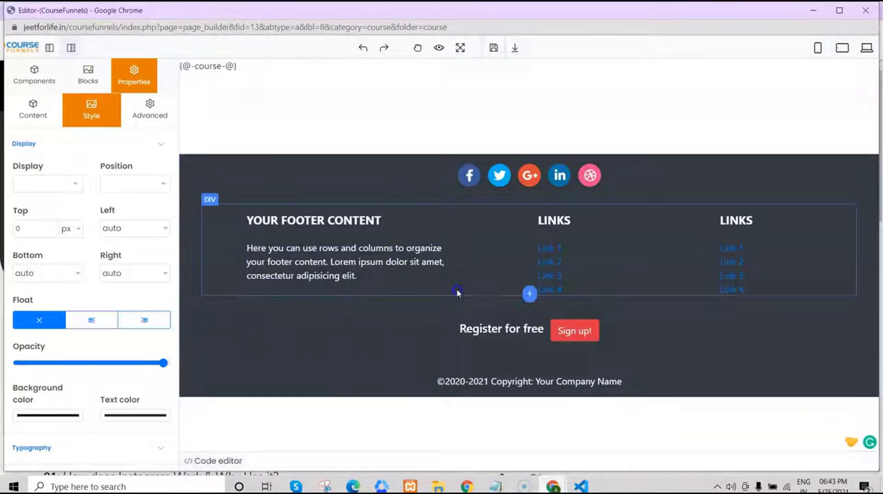
pyautogui.hotkey('alt', 'Tab')
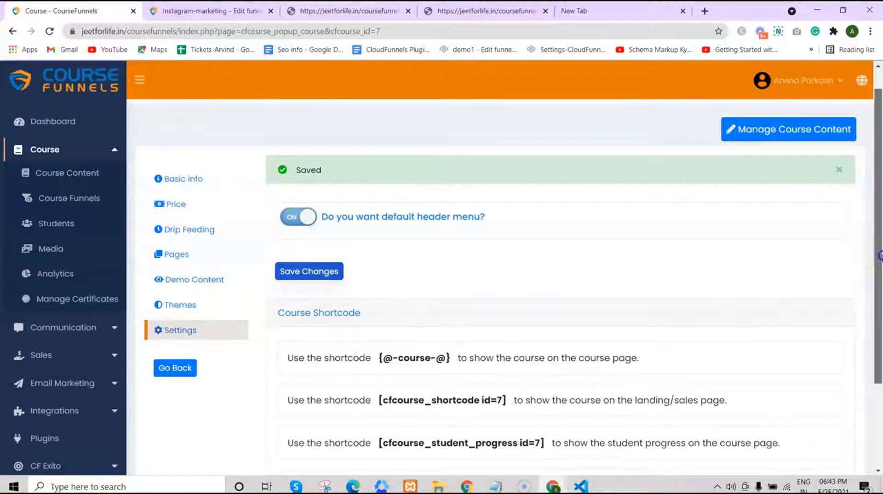
pyautogui.scroll(-2, 586, 286)
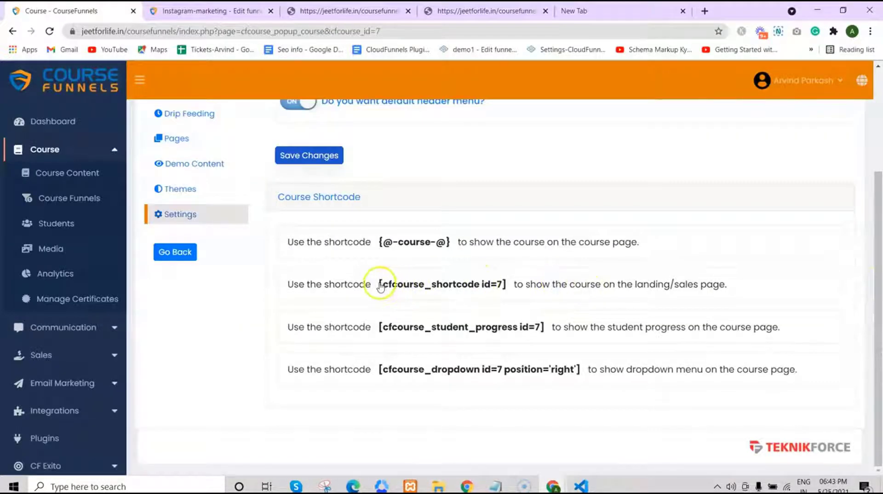
# Step: Copy the [cfcourse_shortcode id=7] text from the course settings
pyautogui.moveTo(394, 285); pyautogui.dragTo(507, 283)
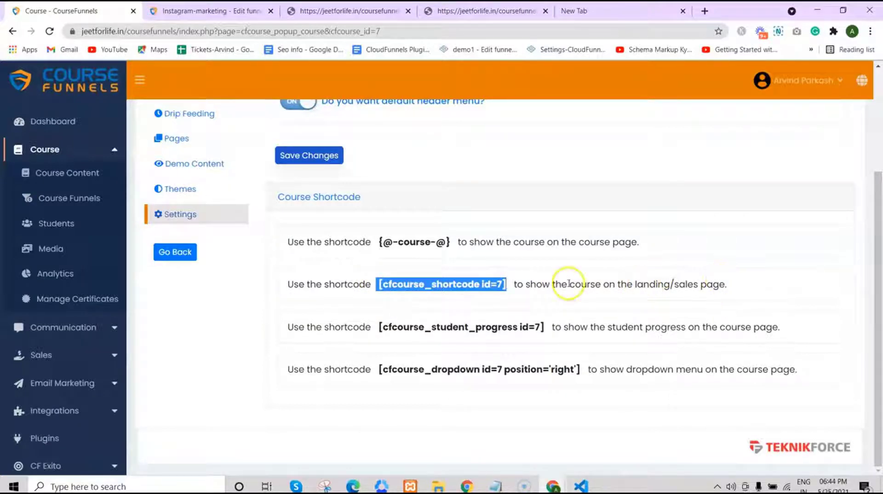
pyautogui.rightClick(485, 285)
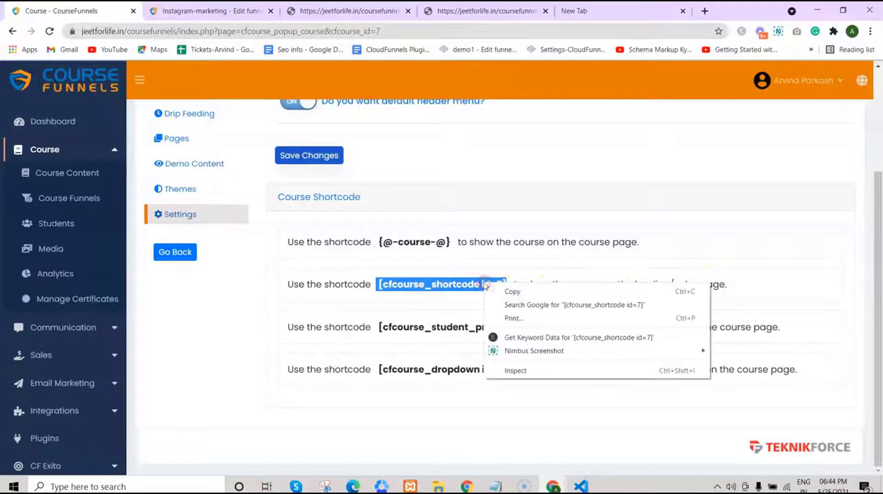
pyautogui.click(508, 290)
# Step: Open the Instagram-marketing funnel's Landing Page in the page editor
pyautogui.hotkey('ctrl', 'Tab')
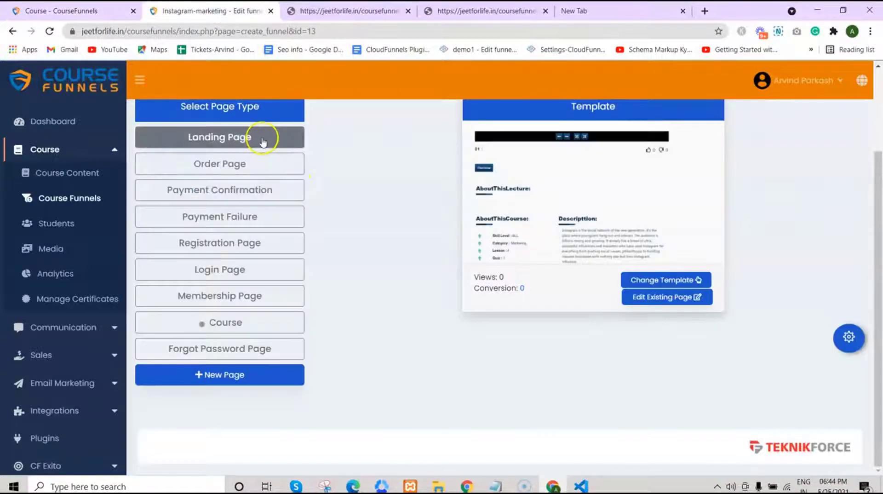
pyautogui.click(258, 137)
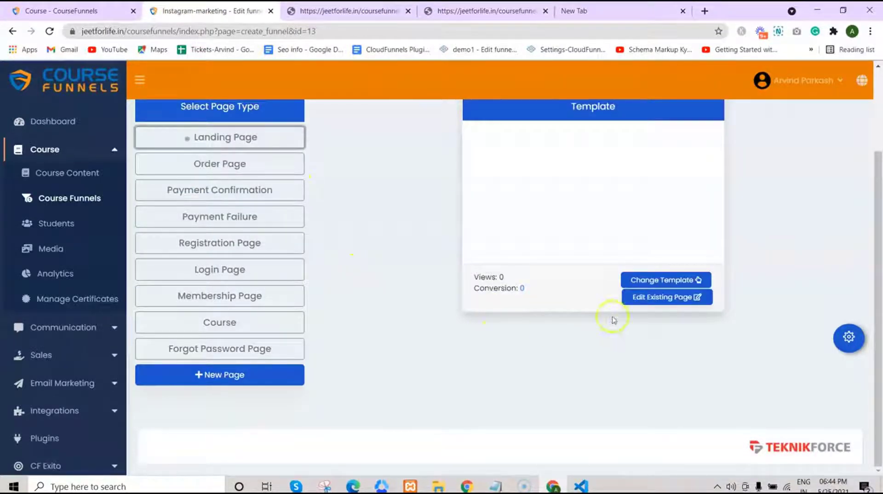
pyautogui.click(644, 298)
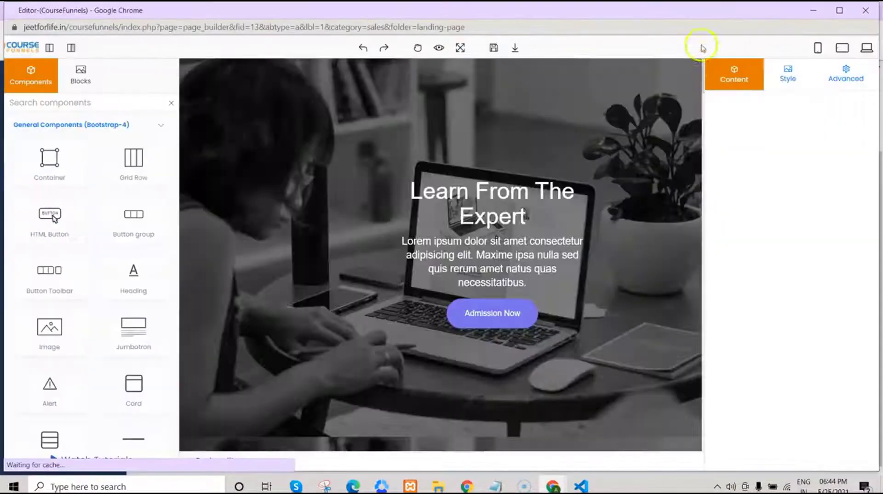
# Step: Add an empty block below the section above 'Why Choose Us', removing its inner container
pyautogui.moveTo(705, 162); pyautogui.dragTo(702, 354)
pyautogui.click(693, 167)
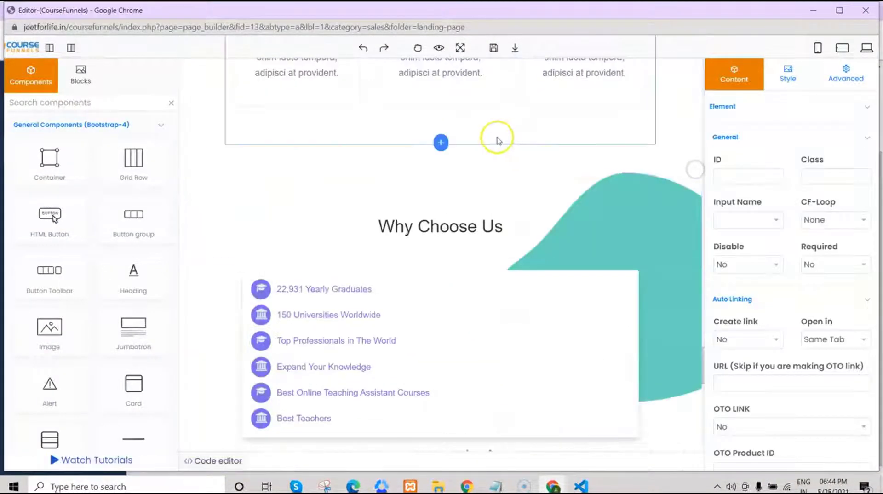
pyautogui.click(490, 156)
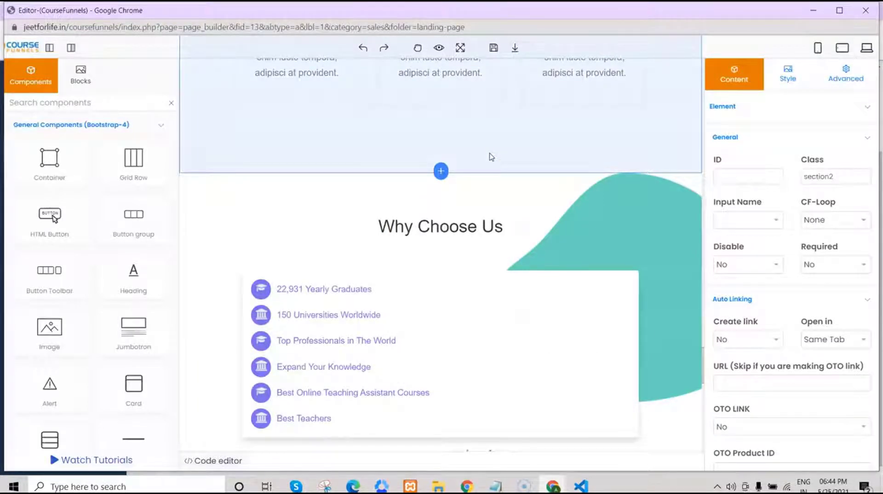
pyautogui.click(442, 171)
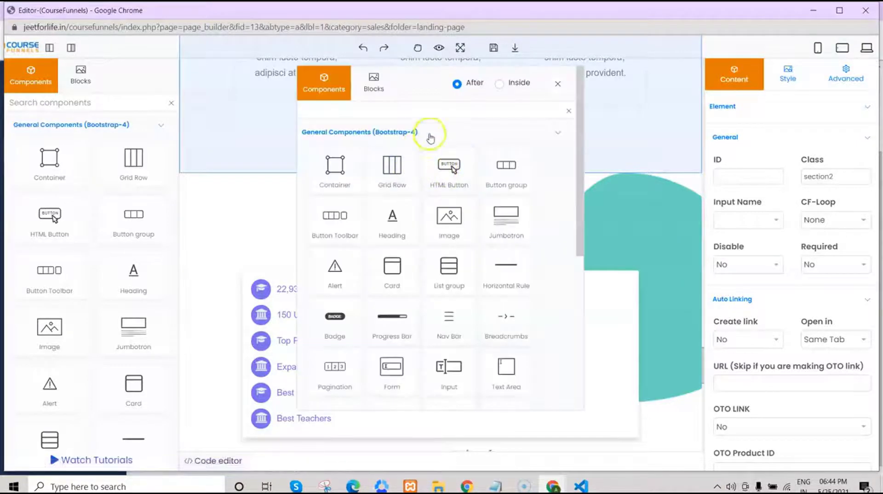
pyautogui.click(335, 167)
pyautogui.click(317, 201)
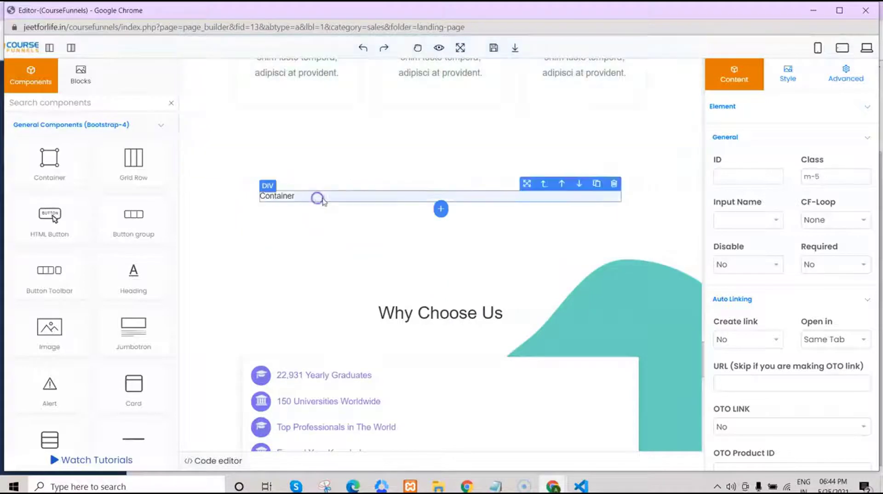
pyautogui.click(614, 184)
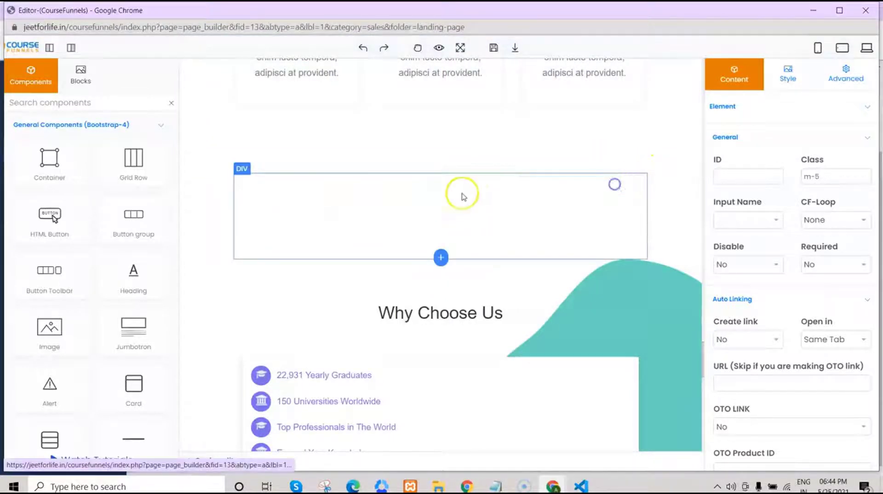
pyautogui.click(426, 196)
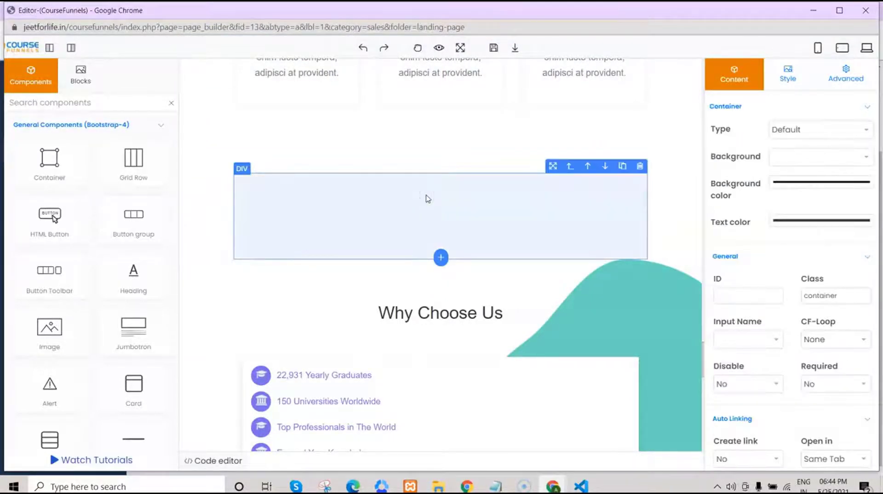
pyautogui.click(441, 256)
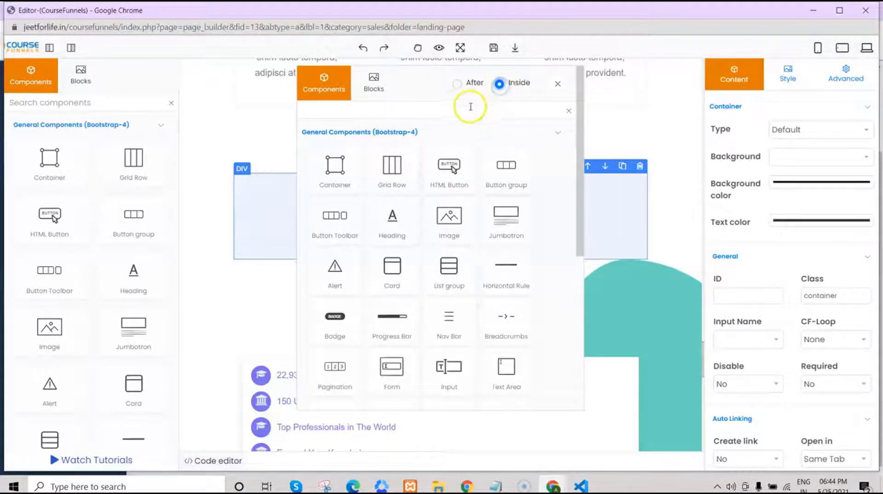
# Step: Insert a Custom code widget into the block and paste the [cfcourse_shortcode id=7] shortcode
pyautogui.click(463, 111)
pyautogui.write('cus')
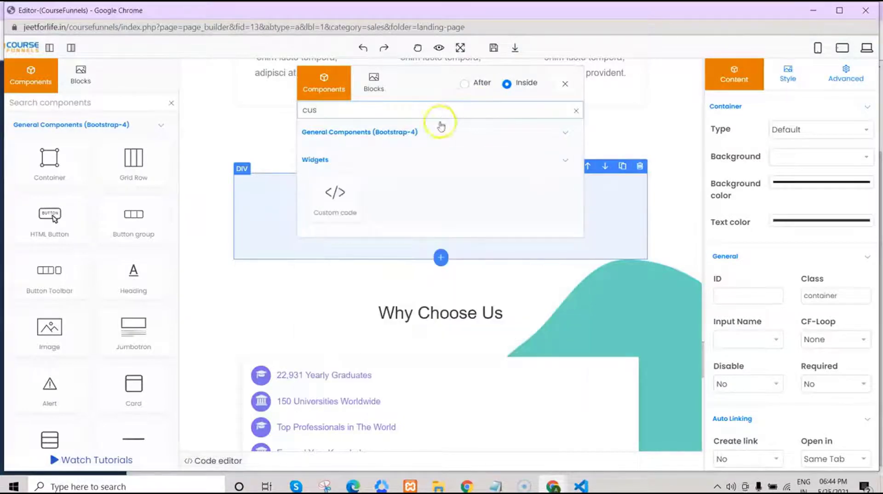
pyautogui.click(336, 193)
pyautogui.click(324, 180)
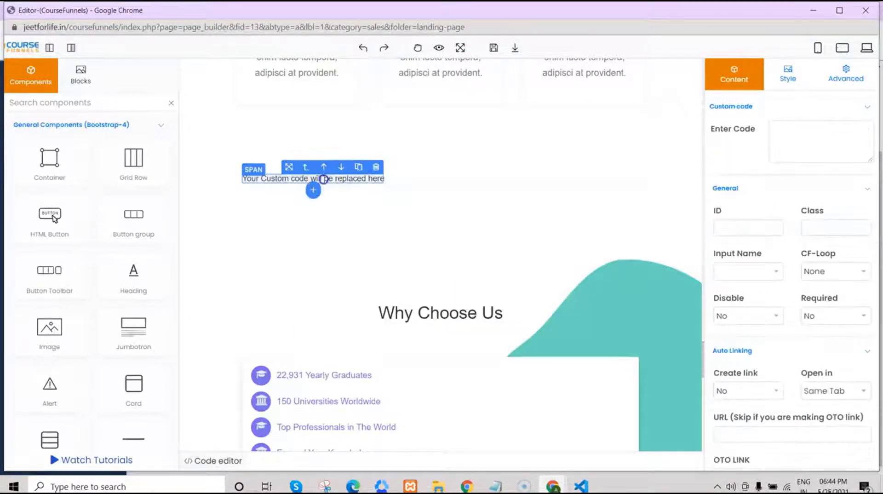
pyautogui.click(787, 146)
pyautogui.hotkey('ctrl', 'v')
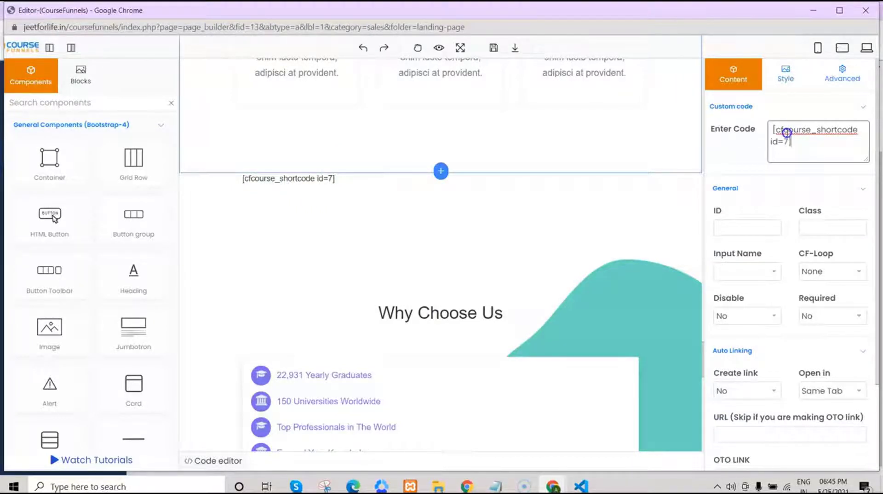
# Step: Set the block's class to container-fluid and save the landing page
pyautogui.click(342, 184)
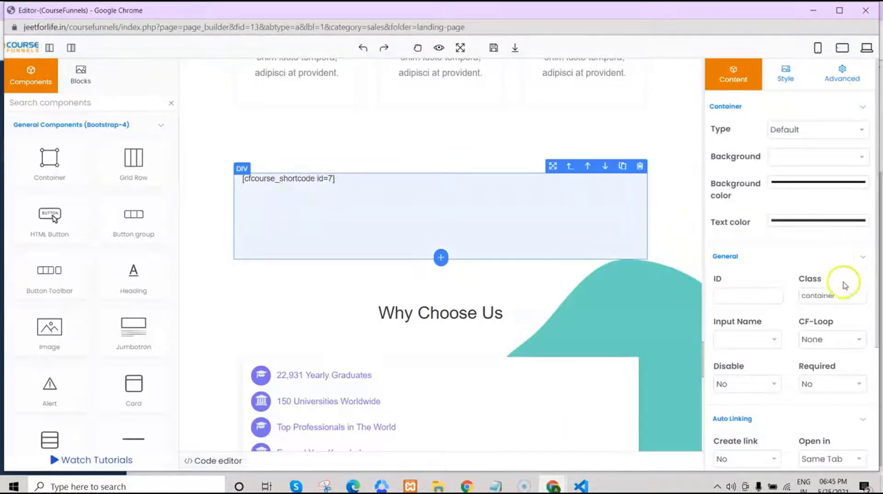
pyautogui.click(846, 296)
pyautogui.write('-f')
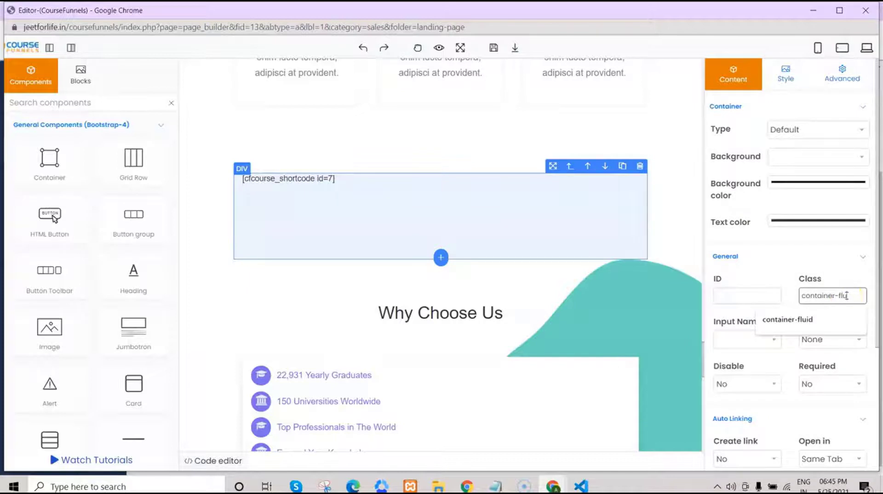
pyautogui.write('lu')
pyautogui.click(814, 319)
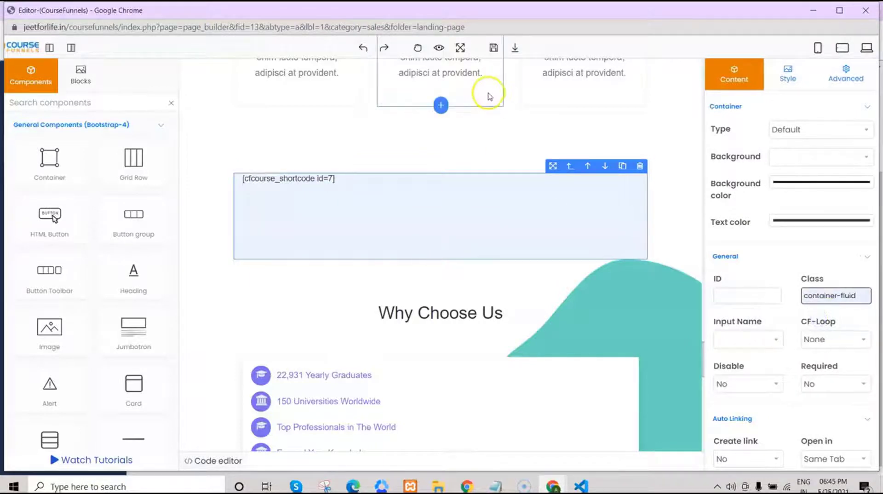
pyautogui.click(493, 48)
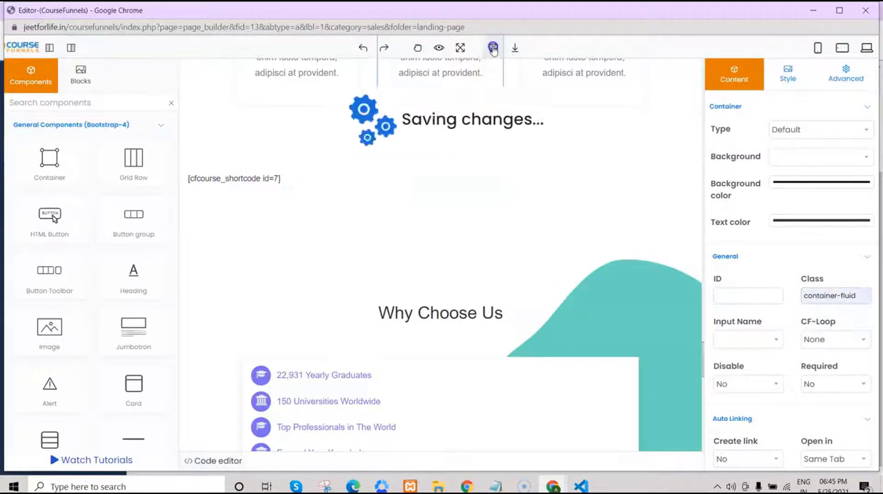
pyautogui.click(814, 12)
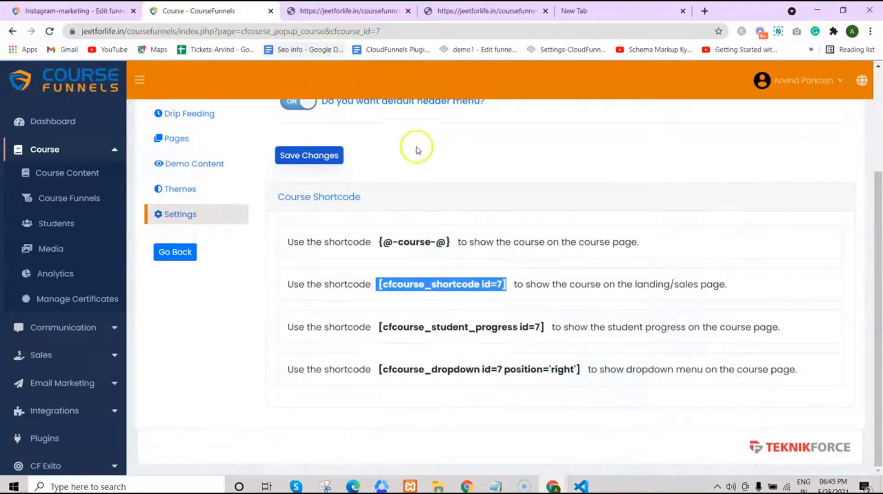
# Step: Visit the live Landing Page, order the Instagram Markecting course from its card, then open Course Funnels
pyautogui.hotkey('ctrl', 'shift', 'Tab')
pyautogui.rightClick(268, 145)
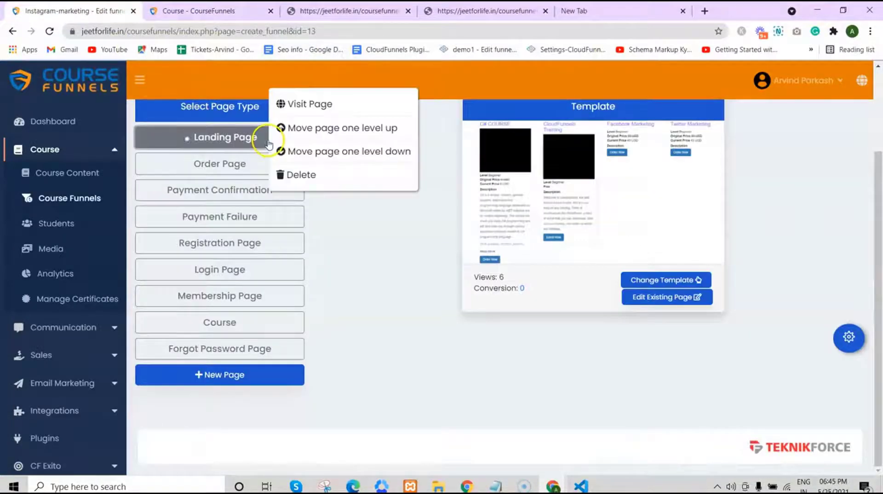
pyautogui.click(301, 106)
pyautogui.moveTo(875, 108); pyautogui.dragTo(878, 371)
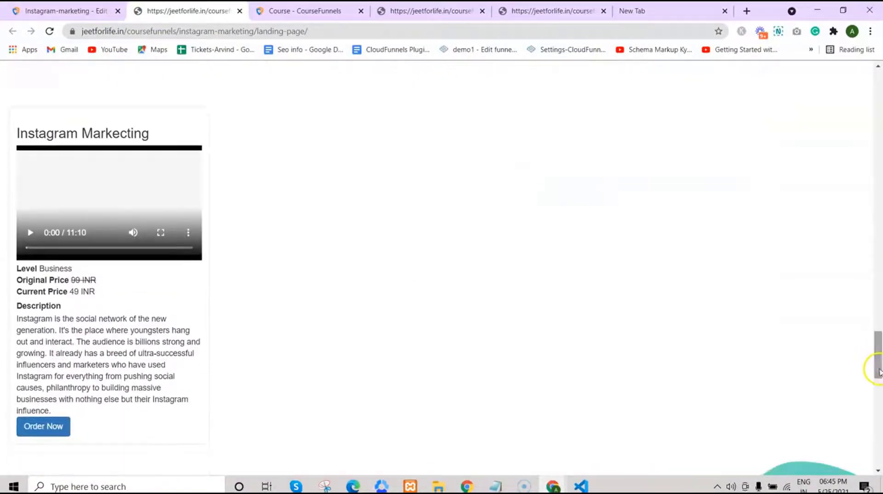
pyautogui.click(52, 424)
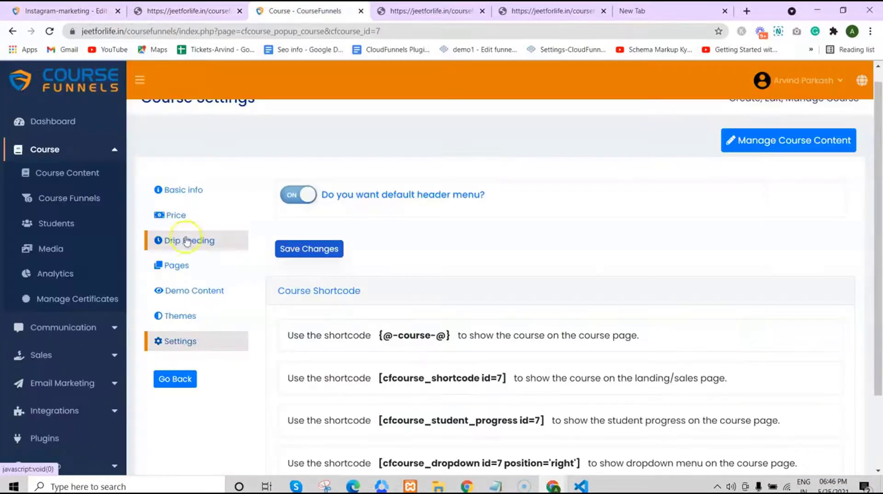
pyautogui.click(85, 203)
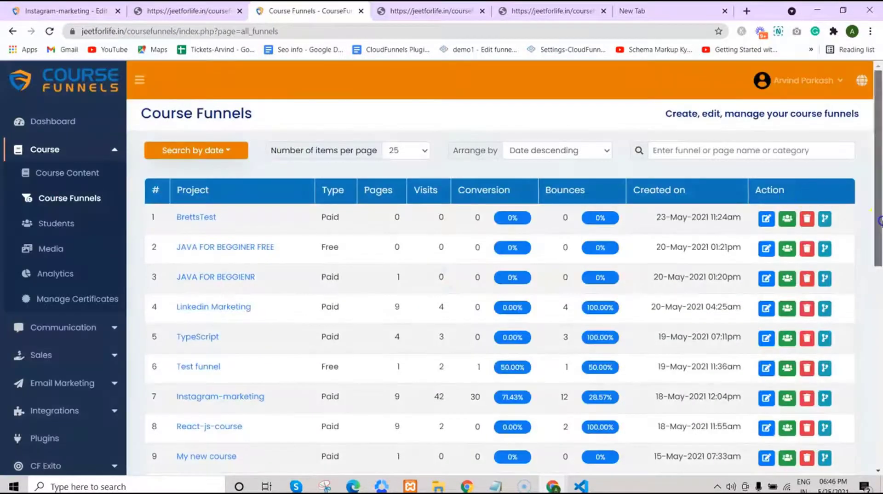
# Step: Copy [cfcourse_allcourse_shortcode] from Course Content, then edit React-js-course from Course Funnels in a new tab
pyautogui.click(66, 174)
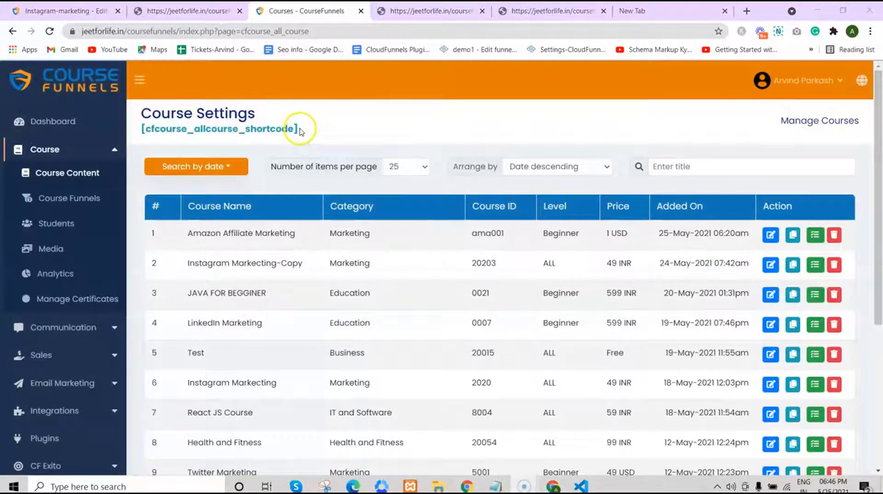
pyautogui.moveTo(301, 132); pyautogui.dragTo(147, 129)
pyautogui.hotkey('ctrl', 'c')
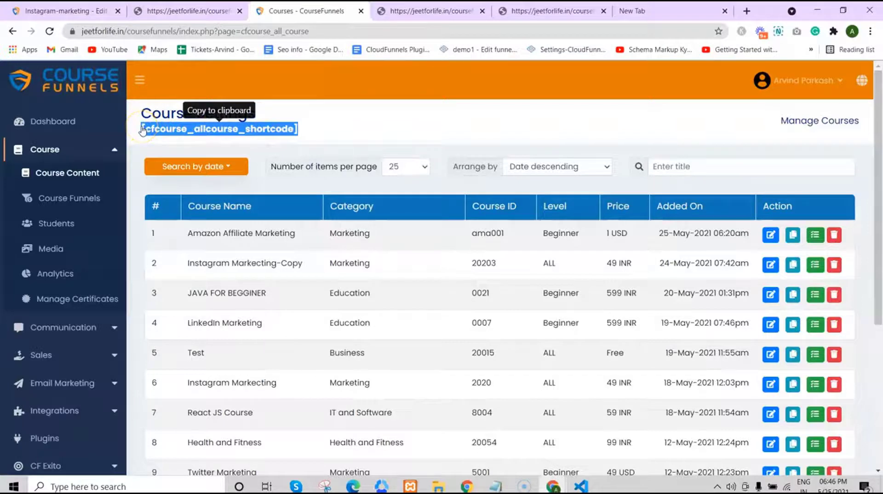
pyautogui.rightClick(78, 198)
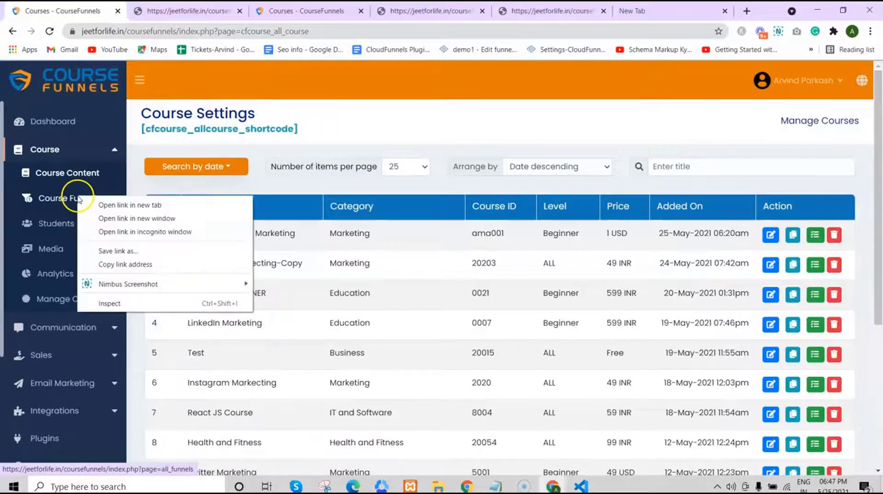
pyautogui.click(104, 205)
pyautogui.hotkey('ctrl', 'Tab')
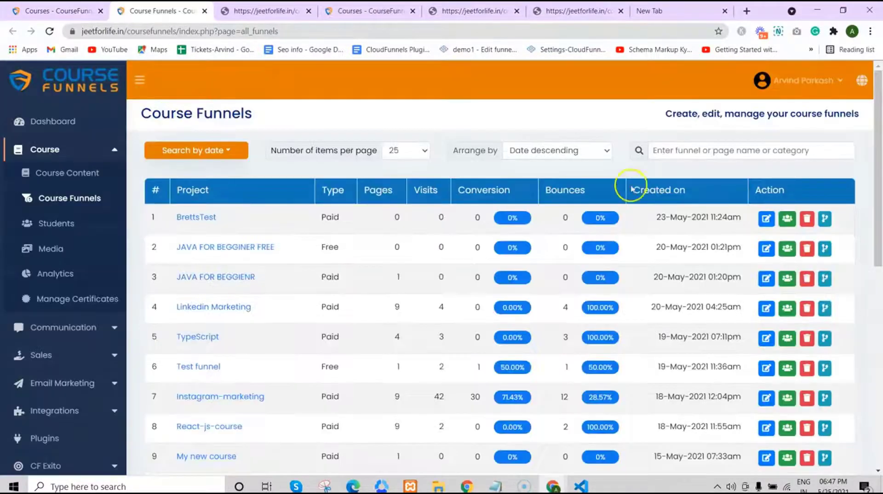
pyautogui.scroll(-2, 631, 189)
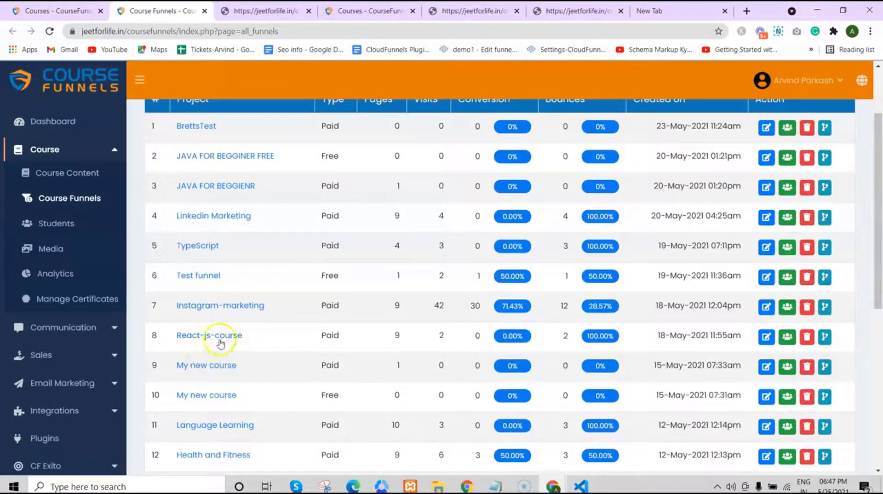
pyautogui.click(766, 336)
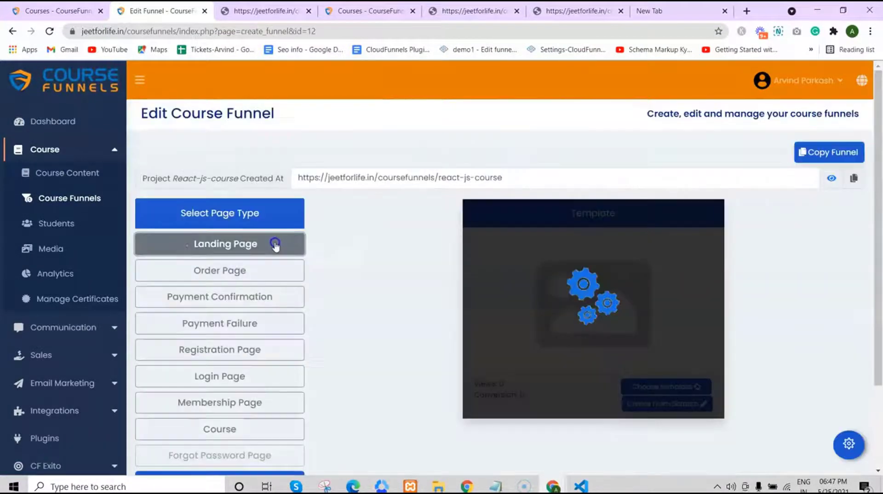
# Step: In the existing landing page, add a container-fluid container below the Reserve My Spot button
pyautogui.scroll(-1, 735, 299)
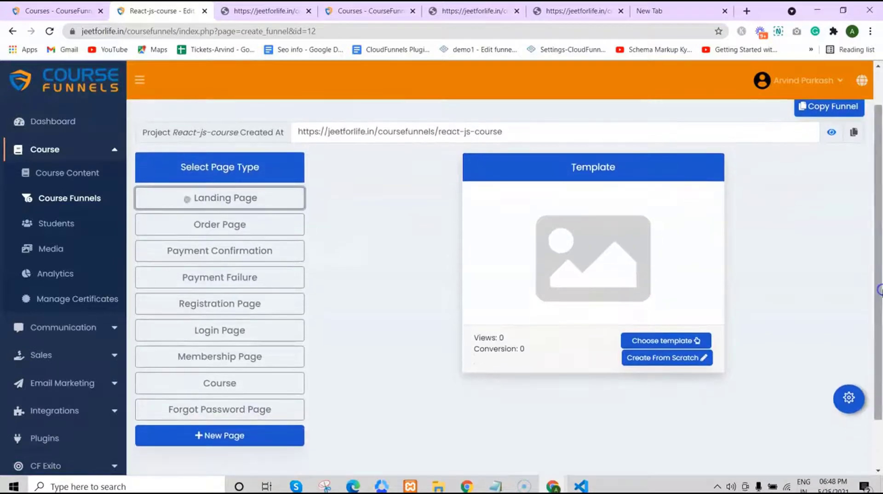
pyautogui.click(711, 362)
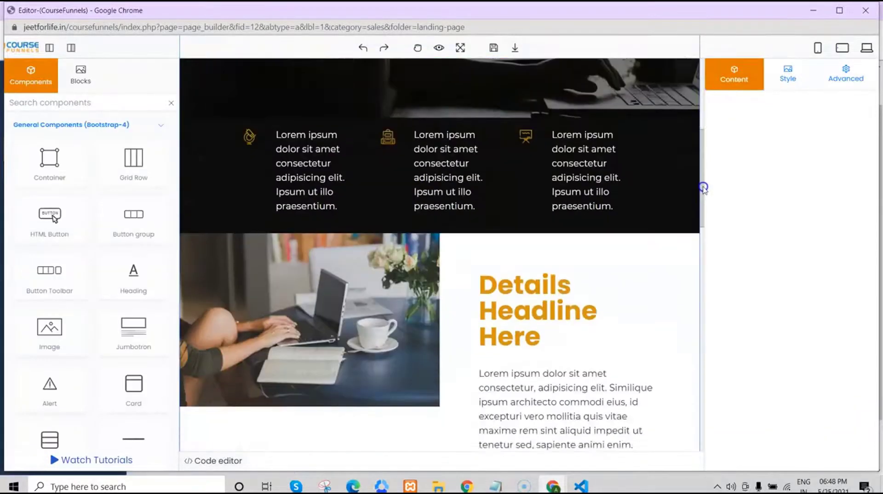
pyautogui.moveTo(704, 187); pyautogui.dragTo(710, 337)
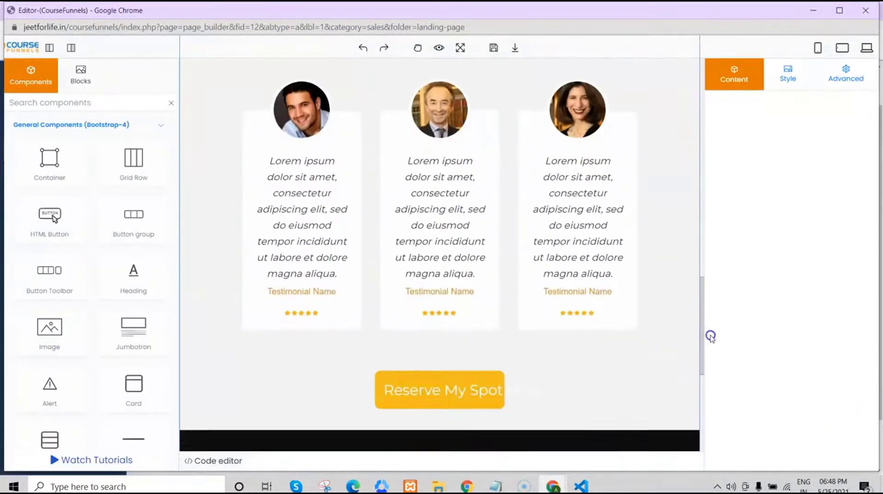
pyautogui.scroll(-3, 441, 299)
pyautogui.click(442, 299)
pyautogui.click(331, 174)
pyautogui.click(339, 330)
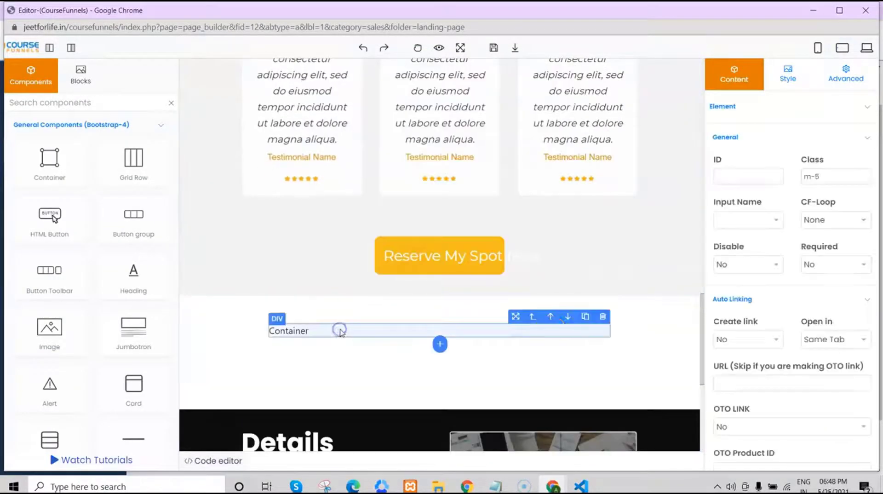
pyautogui.click(469, 343)
pyautogui.click(858, 297)
pyautogui.write('-')
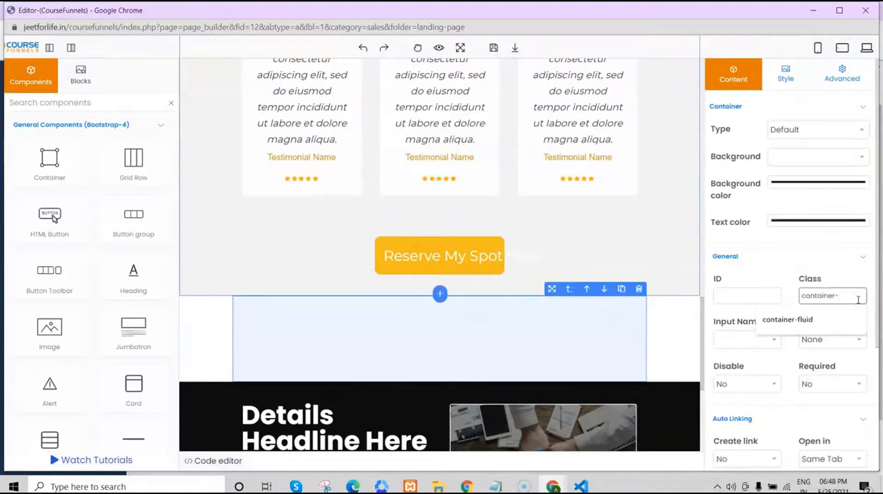
pyautogui.write('flu')
pyautogui.click(787, 319)
# Step: Add a Custom code block holding [cfcourse_allcourse_shortcode] inside the container and save the page
pyautogui.click(440, 377)
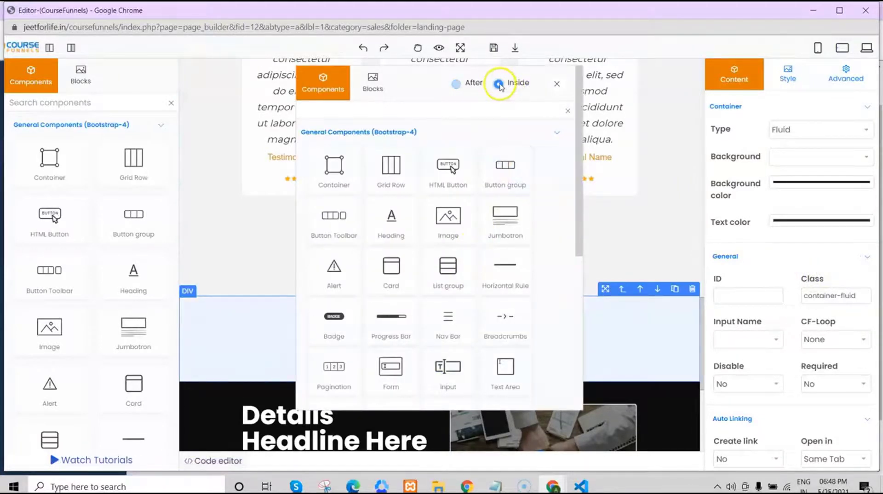
pyautogui.click(481, 108)
pyautogui.write('cu')
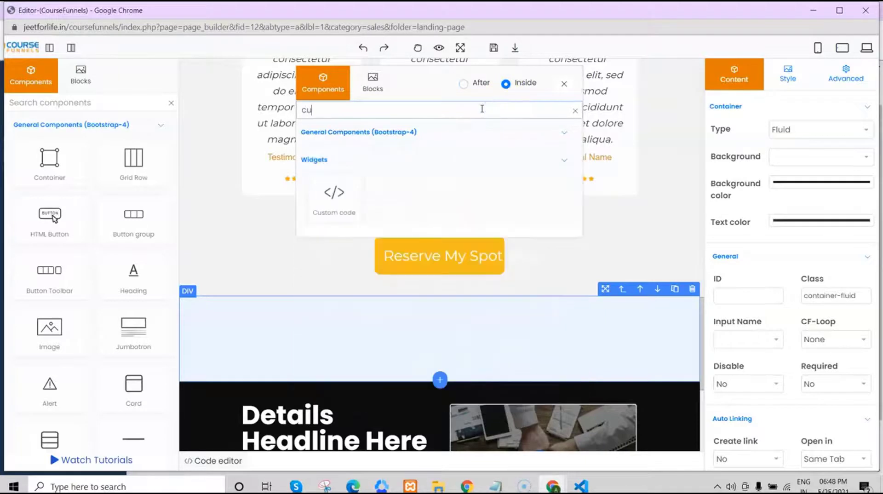
pyautogui.click(339, 197)
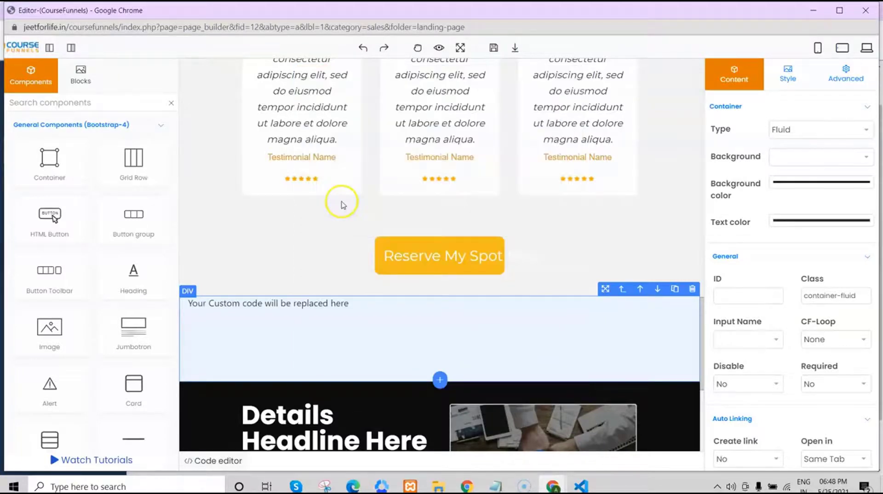
pyautogui.click(315, 304)
pyautogui.click(804, 140)
pyautogui.hotkey('ctrl', 'v')
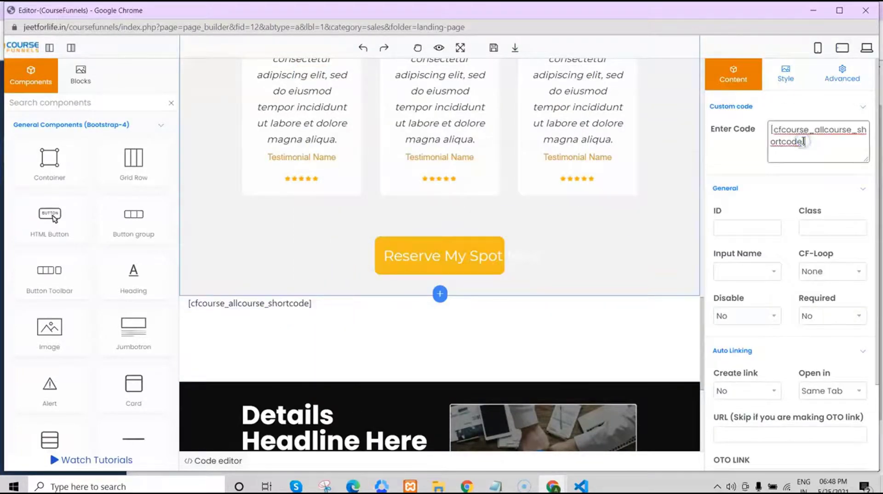
pyautogui.moveTo(810, 141); pyautogui.dragTo(780, 134)
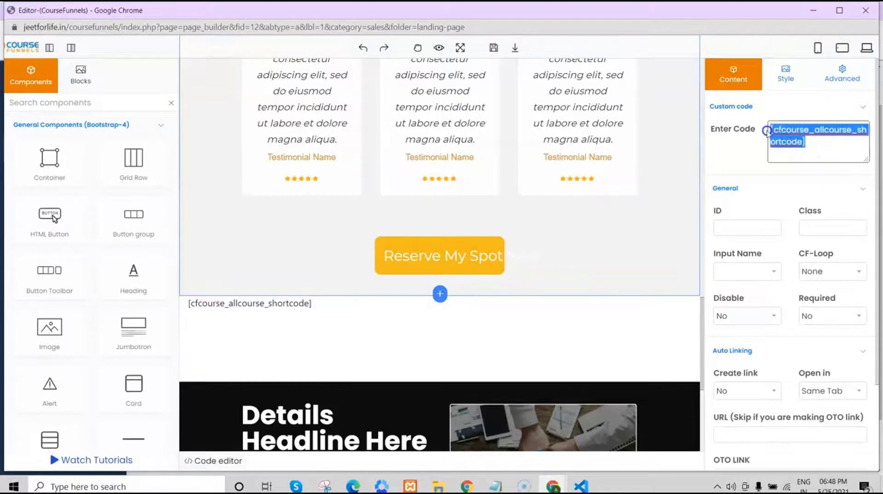
pyautogui.click(494, 48)
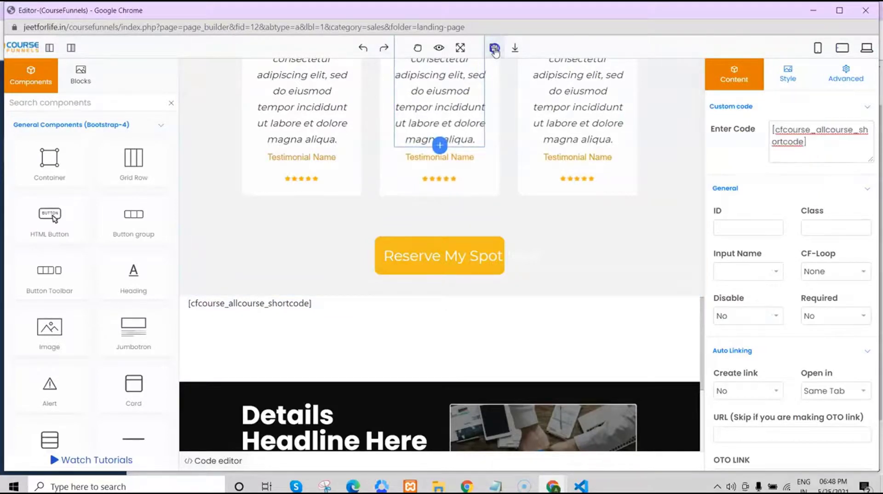
pyautogui.click(813, 10)
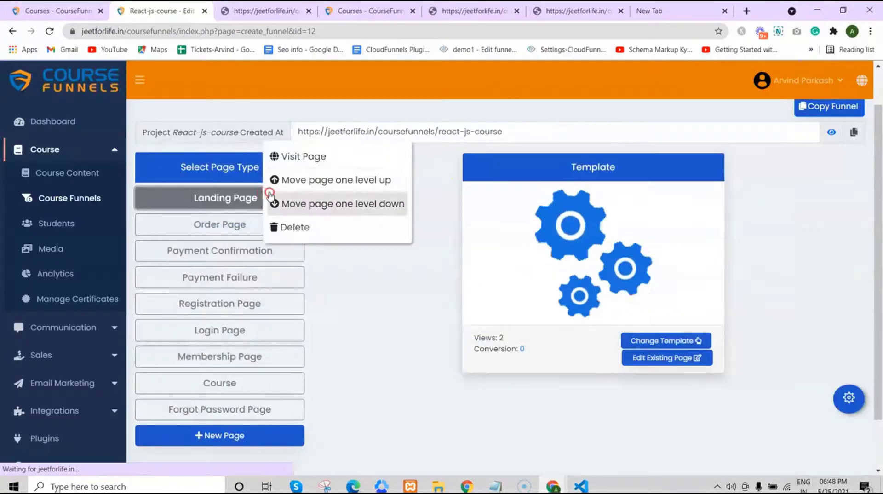
# Step: Visit the live React-js-course landing page, scroll through every course card, then return to the Courses tab
pyautogui.click(295, 155)
pyautogui.moveTo(873, 95); pyautogui.dragTo(876, 209)
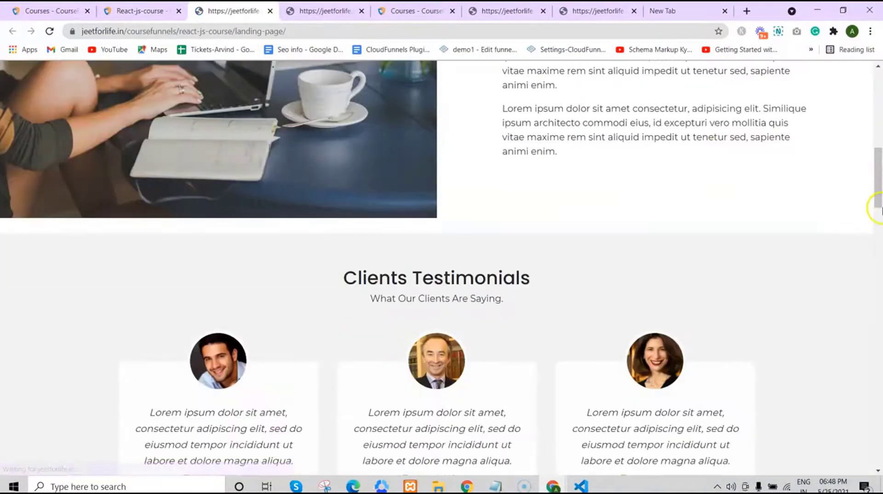
pyautogui.moveTo(877, 254); pyautogui.dragTo(876, 252)
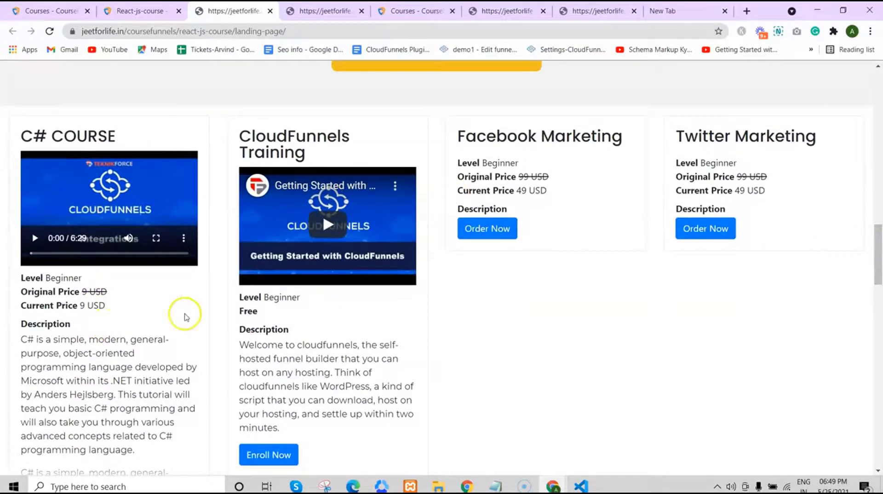
pyautogui.moveTo(876, 246)
pyautogui.mouseDown()
pyautogui.moveTo(879, 392)
pyautogui.moveTo(879, 377)
pyautogui.mouseUp()
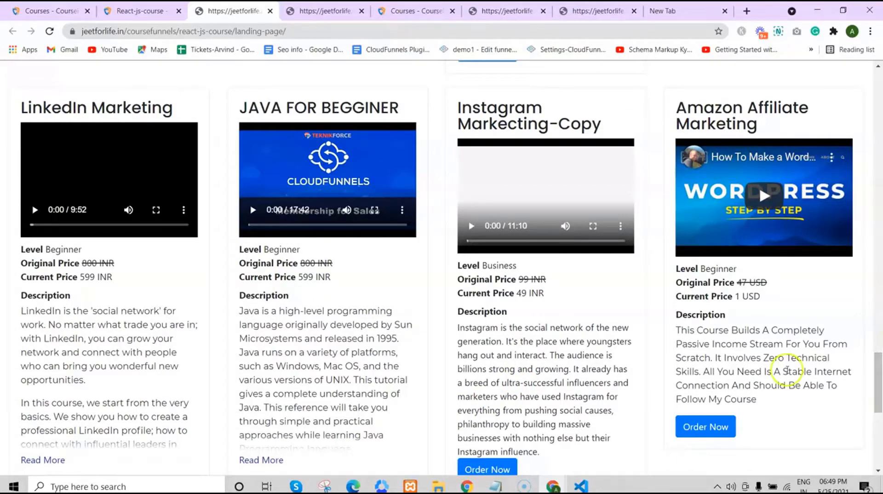
pyautogui.hotkey('ctrl', '1')
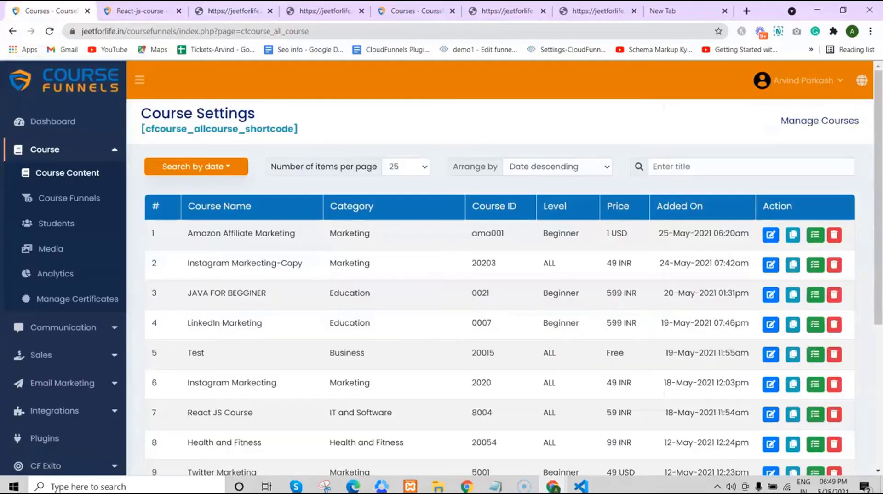